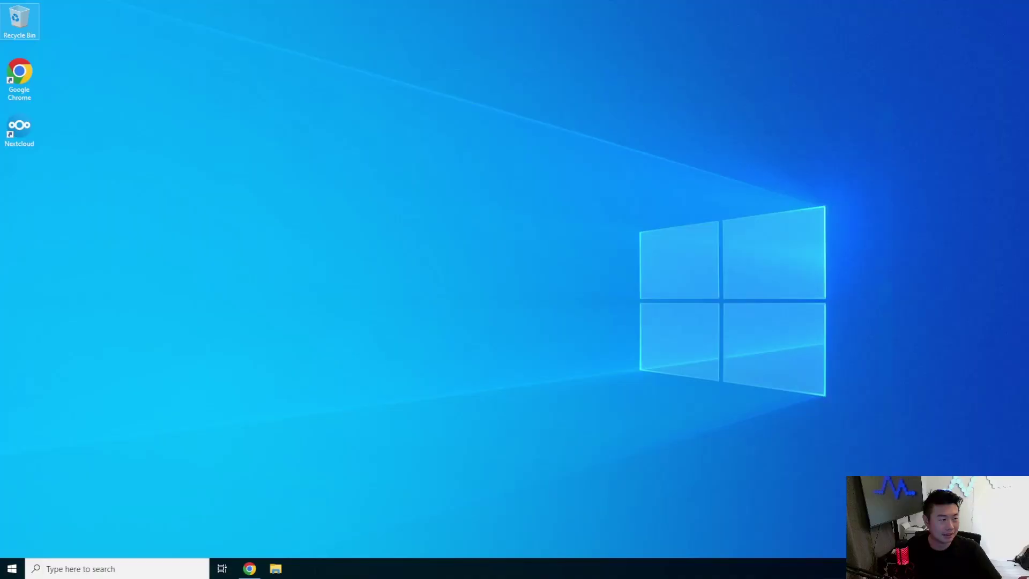
# Switch Chrome to Mattermost's Town Square and bring up the Dragon team's add-channel options
pyautogui.click(250, 568)
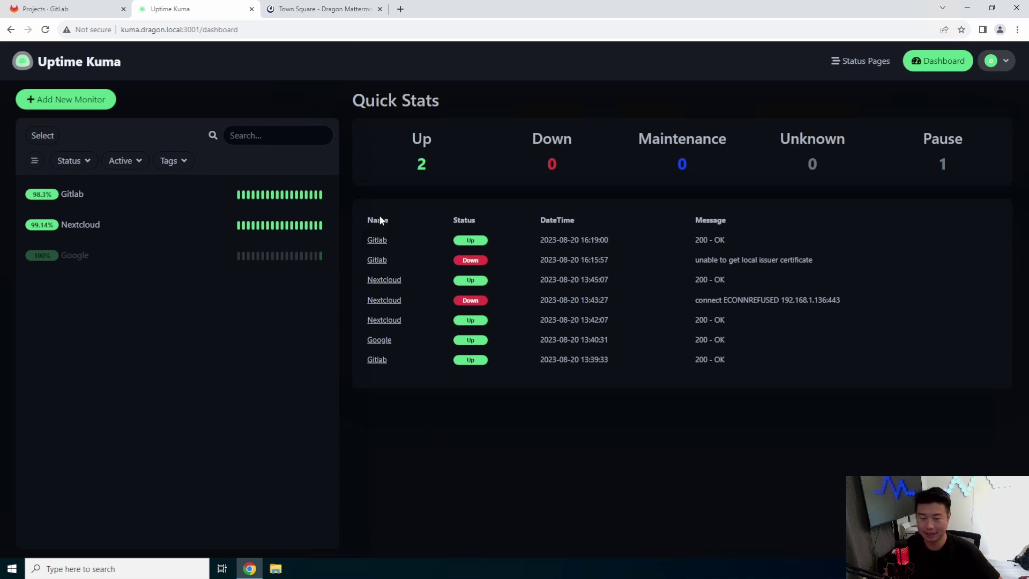
pyautogui.click(317, 9)
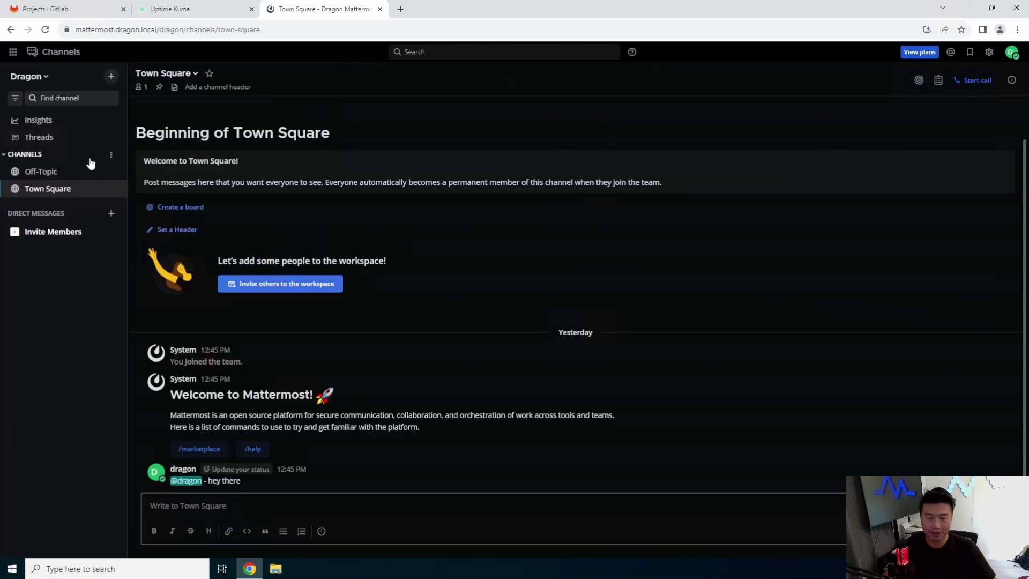
pyautogui.click(111, 154)
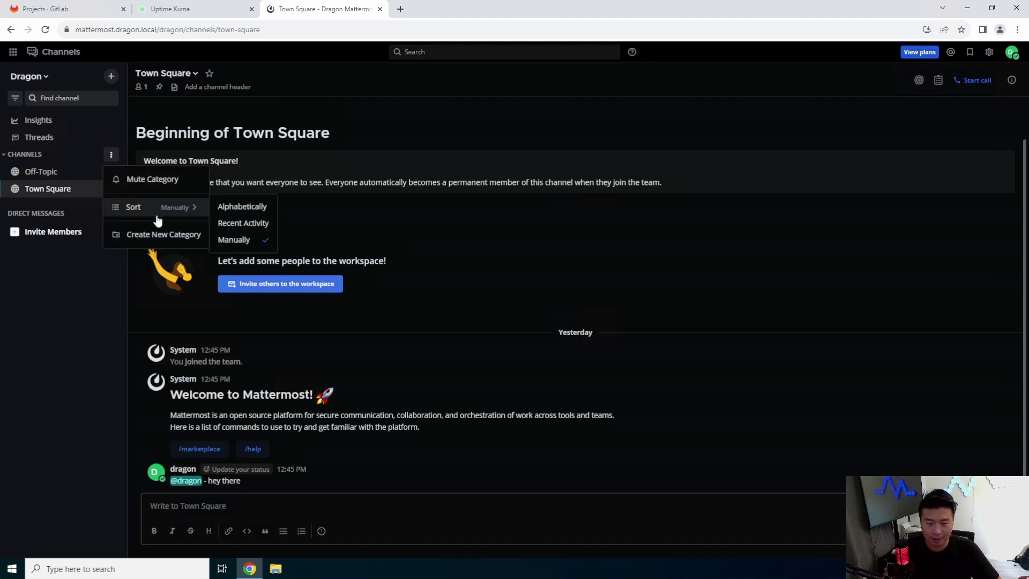
pyautogui.click(44, 156)
pyautogui.click(32, 154)
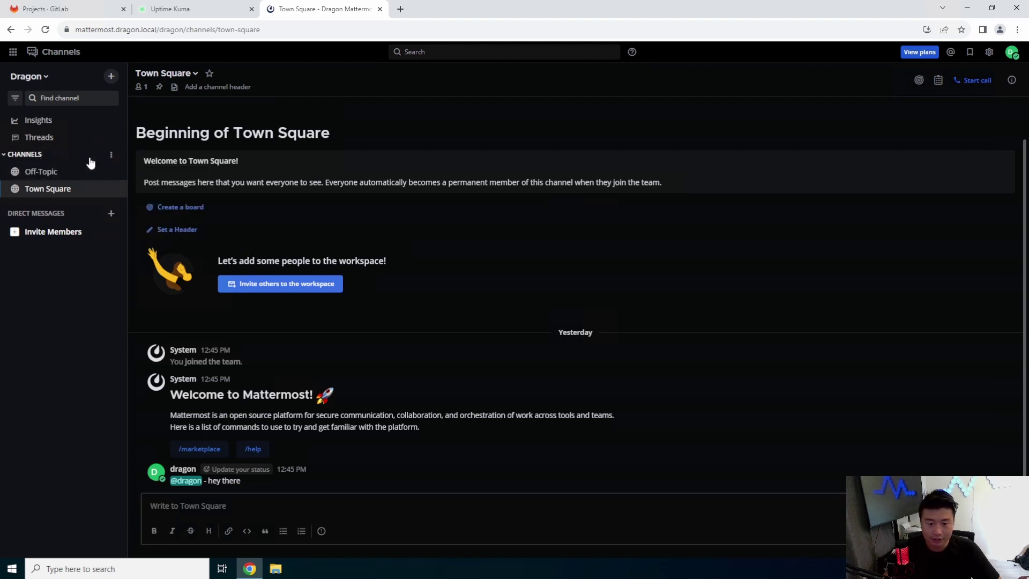
pyautogui.click(111, 155)
pyautogui.click(112, 78)
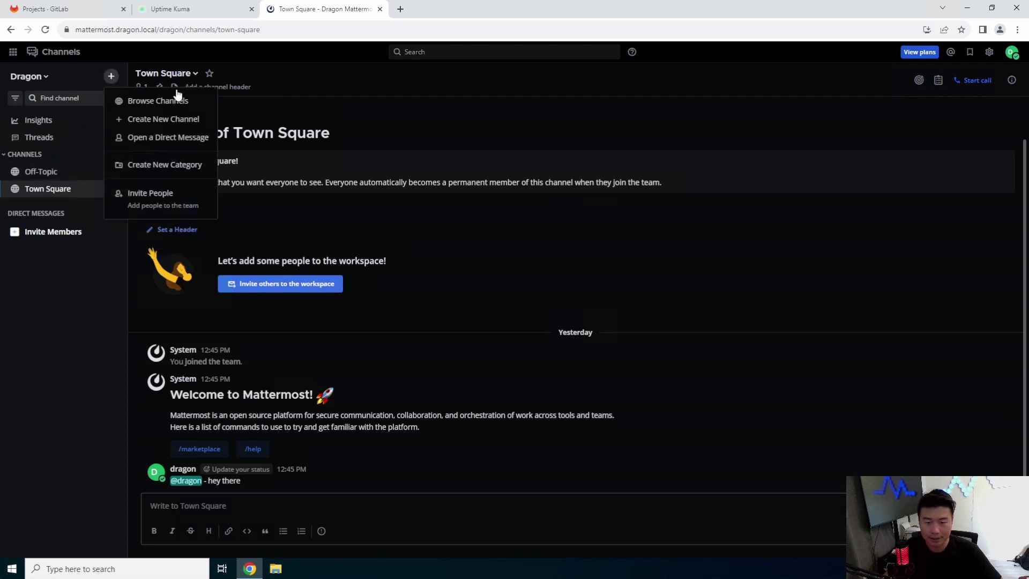
# Create a public channel named Kuma in the Dragon team
pyautogui.click(191, 119)
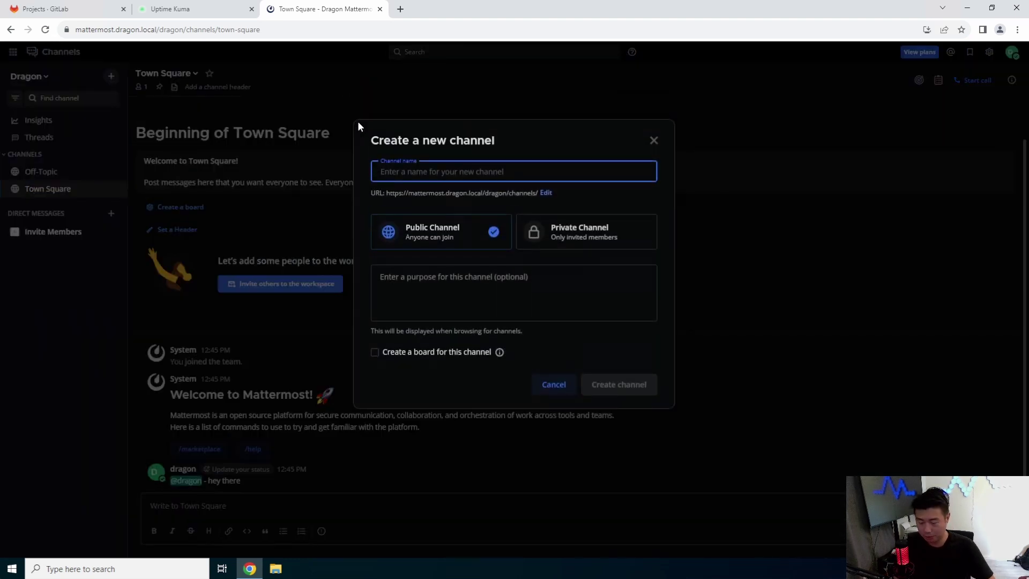
pyautogui.write('Kuma')
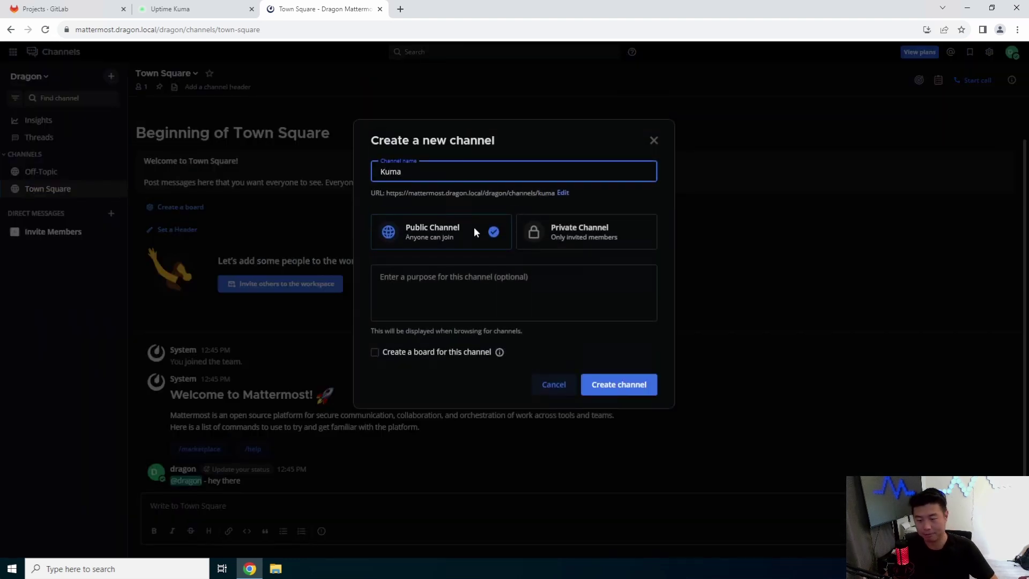
pyautogui.click(593, 294)
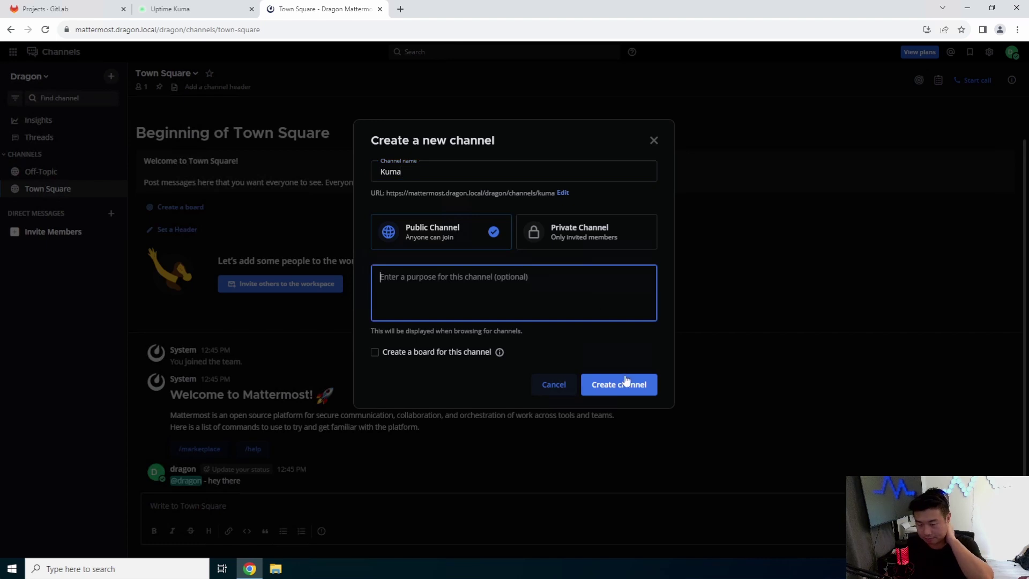
pyautogui.click(628, 382)
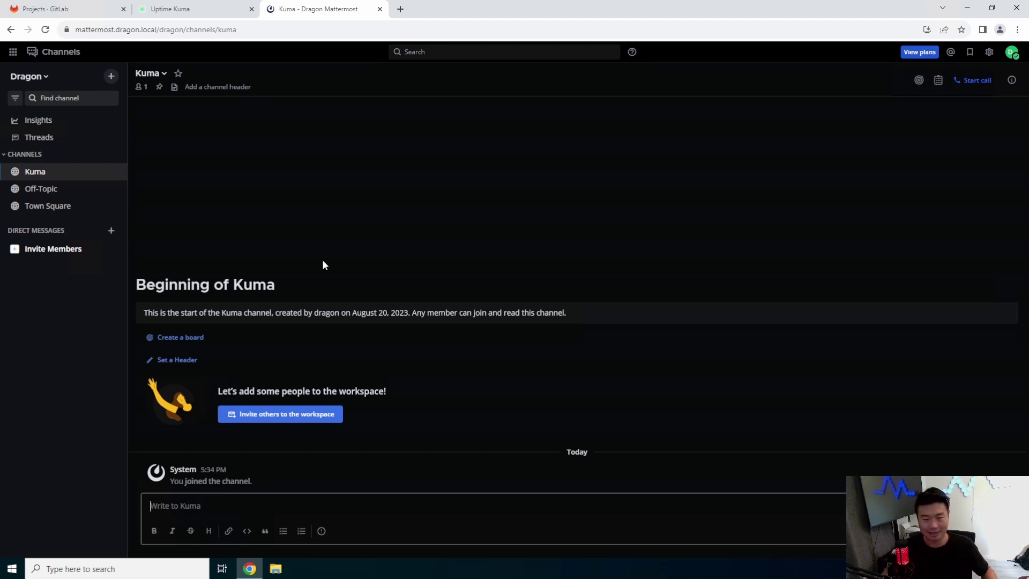
pyautogui.click(13, 52)
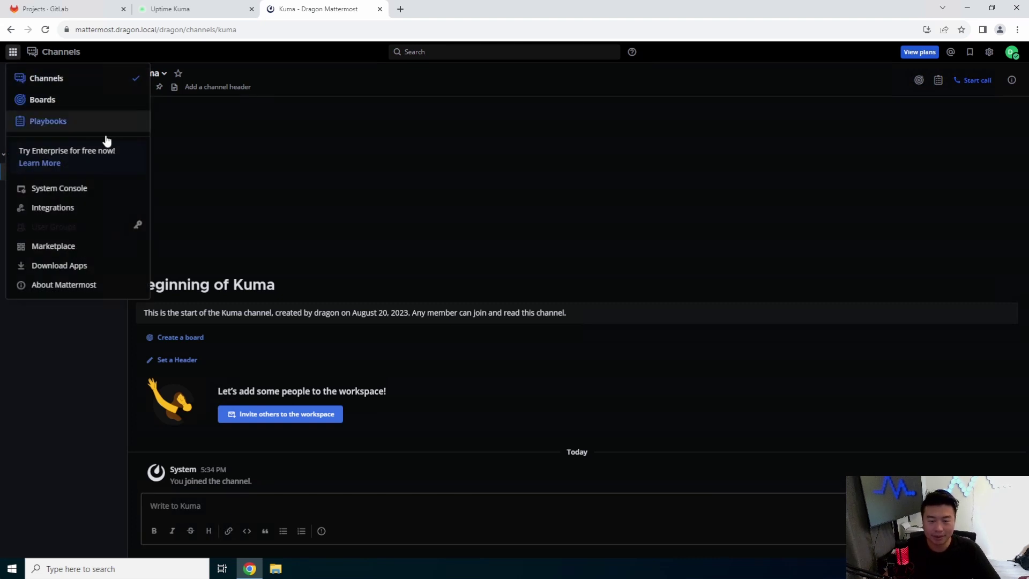
# Start a new incoming webhook under Integrations, titled Kuma
pyautogui.click(75, 213)
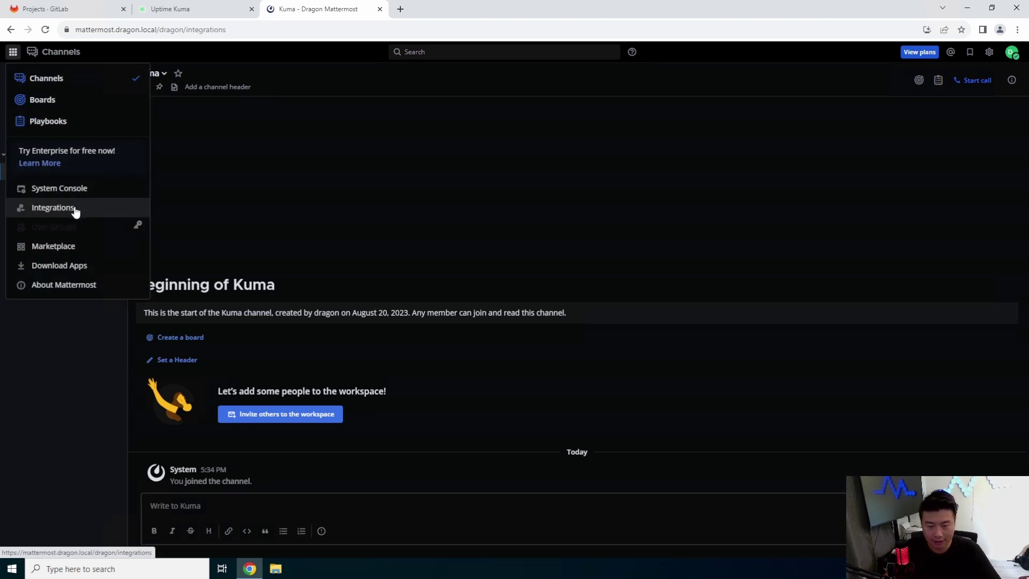
pyautogui.click(321, 213)
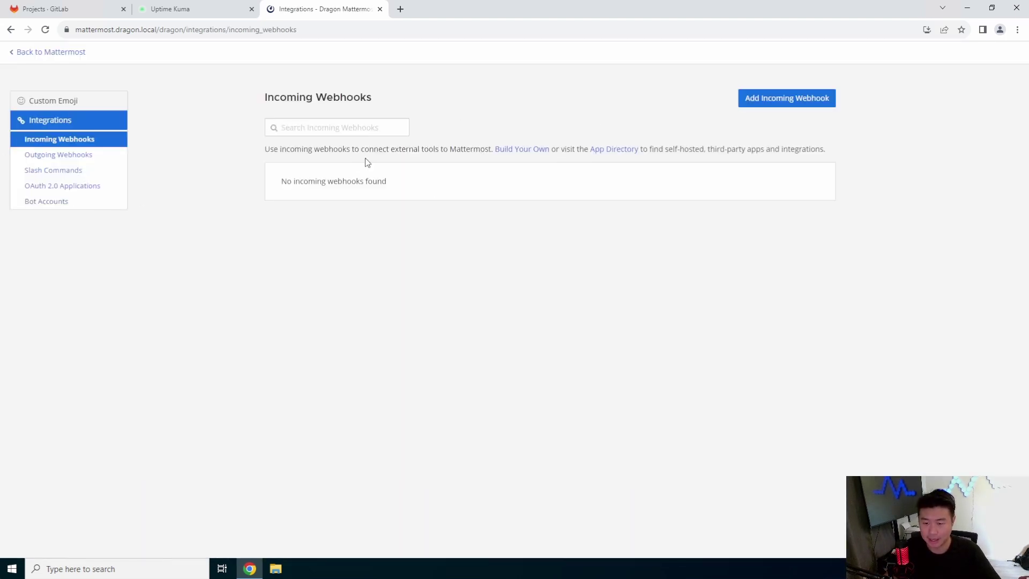
pyautogui.click(808, 102)
pyautogui.click(539, 151)
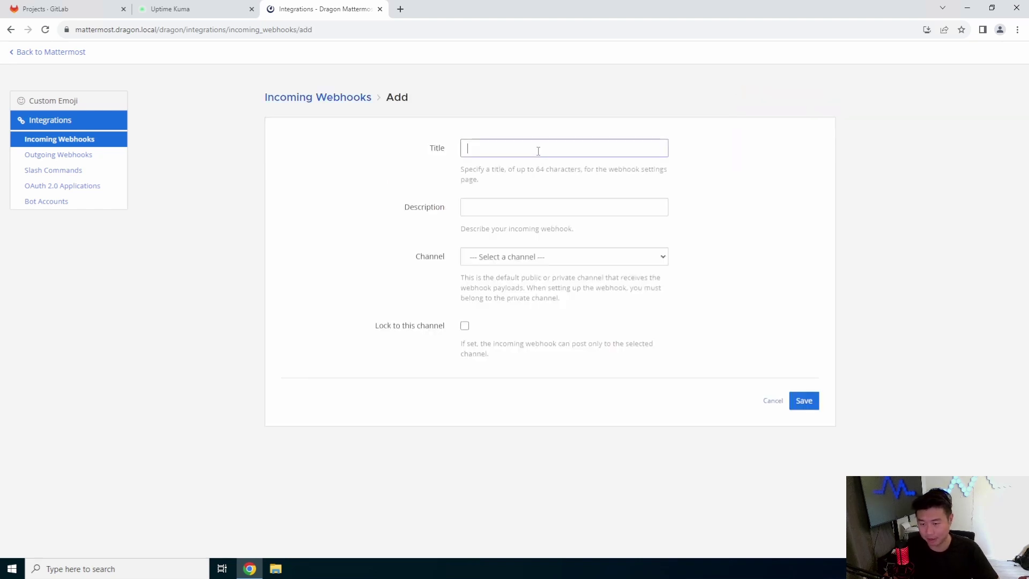
pyautogui.write('Kuma')
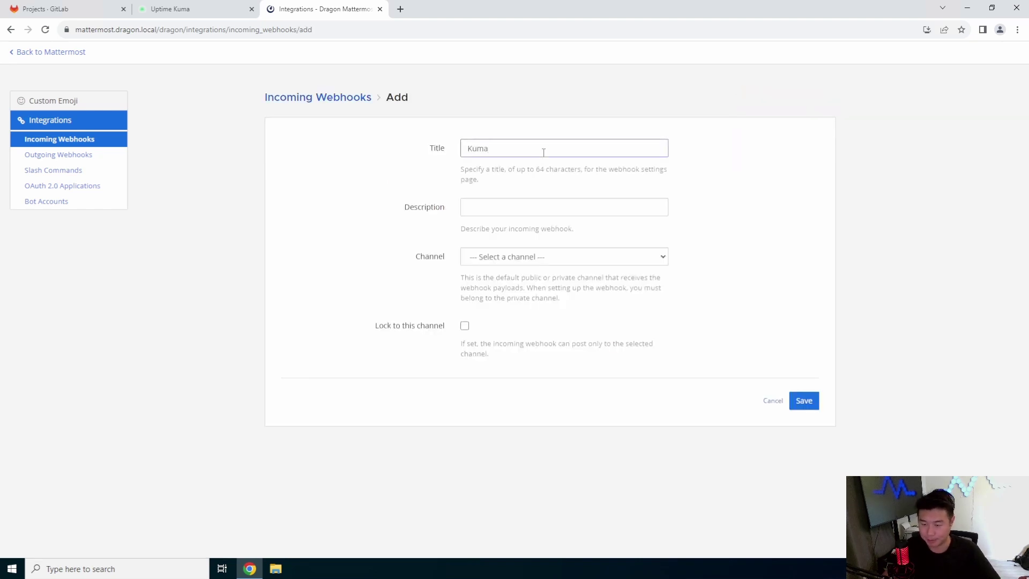
# Lock the webhook to the Kuma channel, save it, and copy its URL
pyautogui.click(556, 258)
pyautogui.click(547, 284)
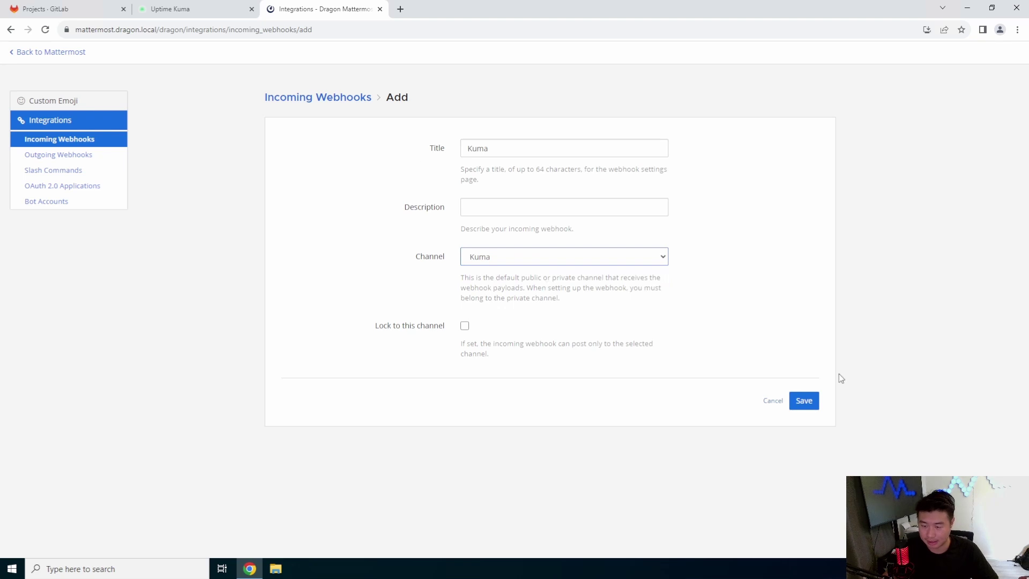
pyautogui.click(465, 326)
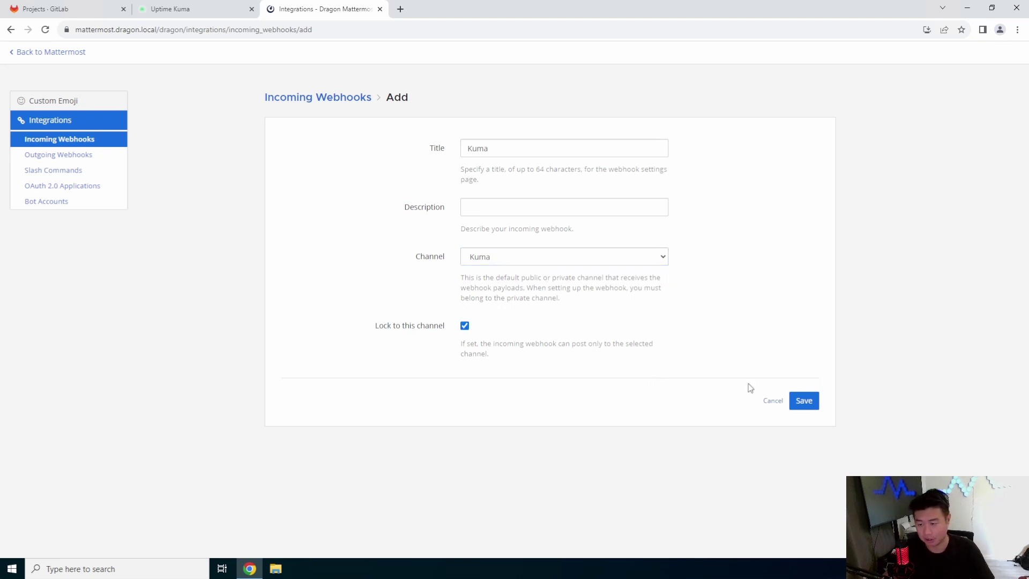
pyautogui.click(803, 400)
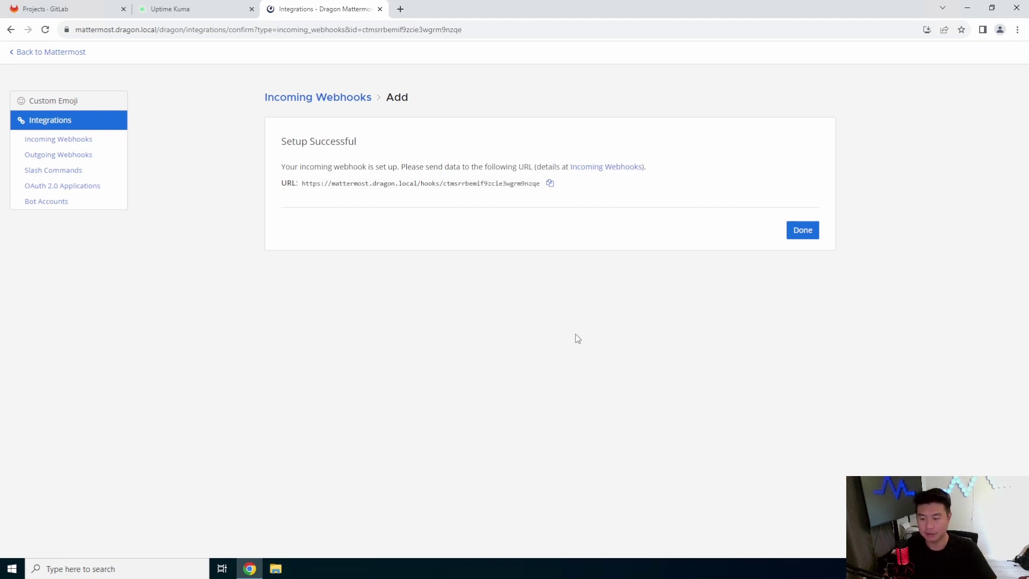
pyautogui.click(550, 184)
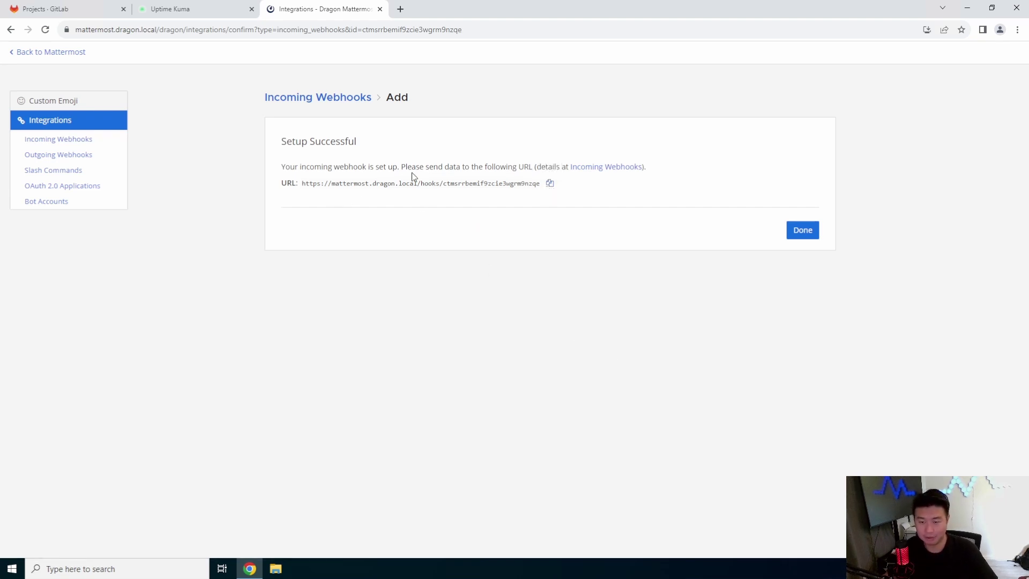
pyautogui.click(799, 230)
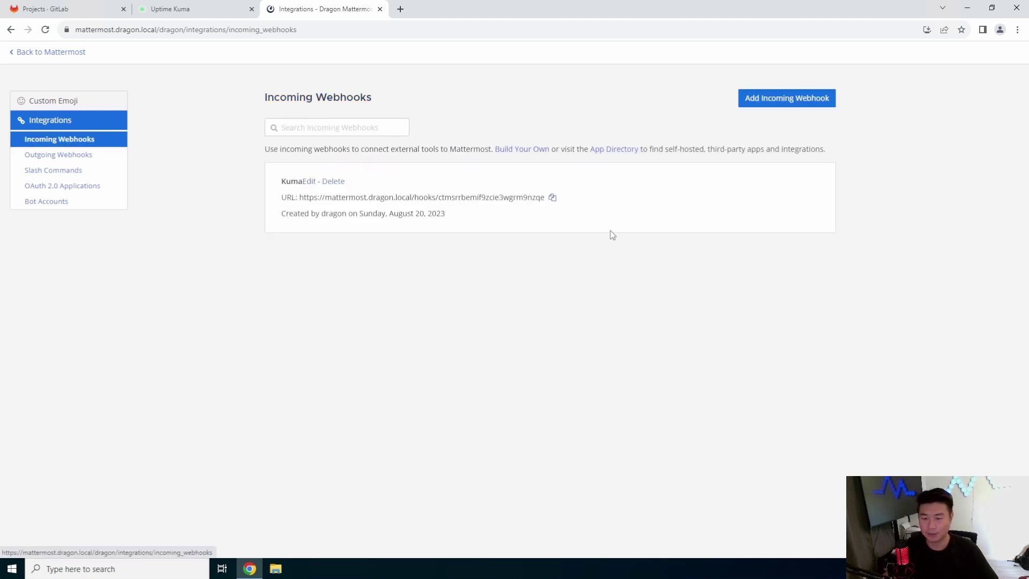
pyautogui.click(185, 10)
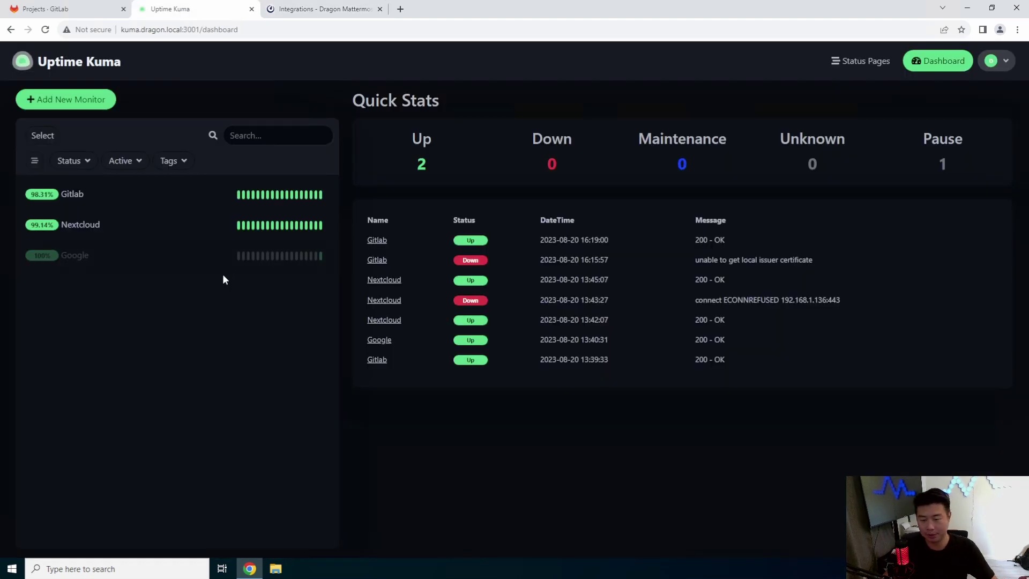
# Open Uptime Kuma's Notifications settings and start setting up a new notification
pyautogui.click(992, 62)
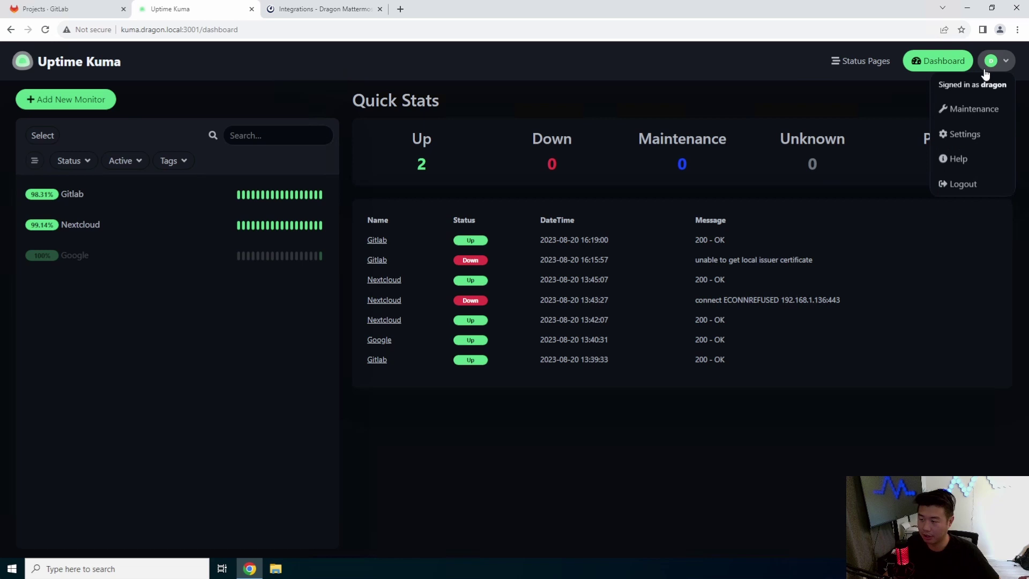
pyautogui.click(965, 140)
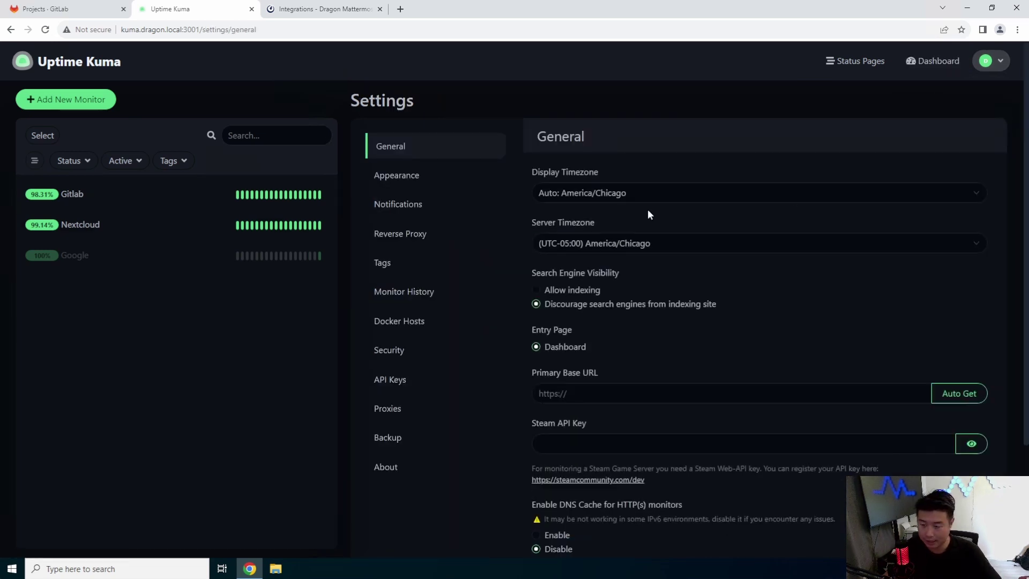
pyautogui.click(434, 212)
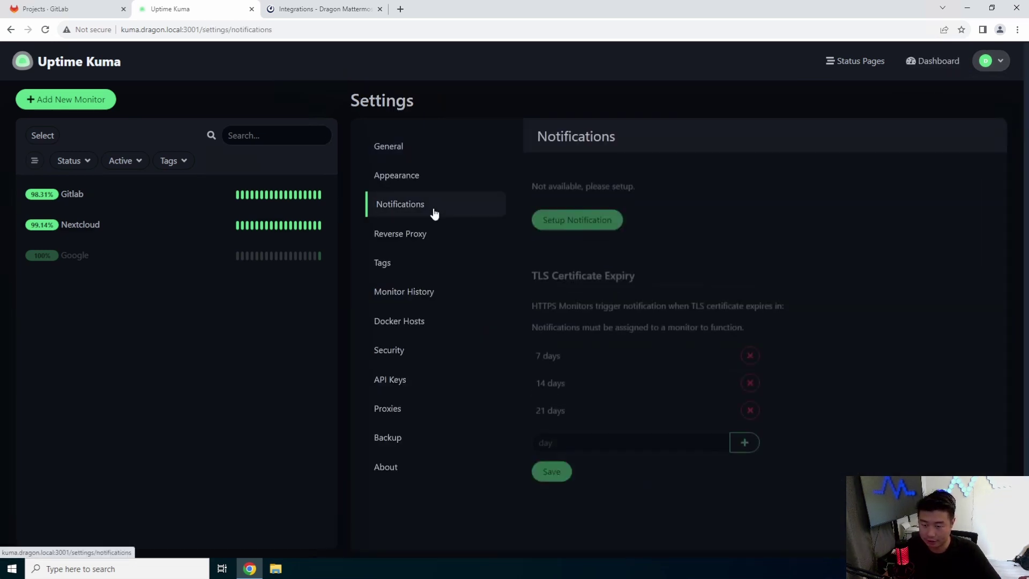
pyautogui.click(579, 217)
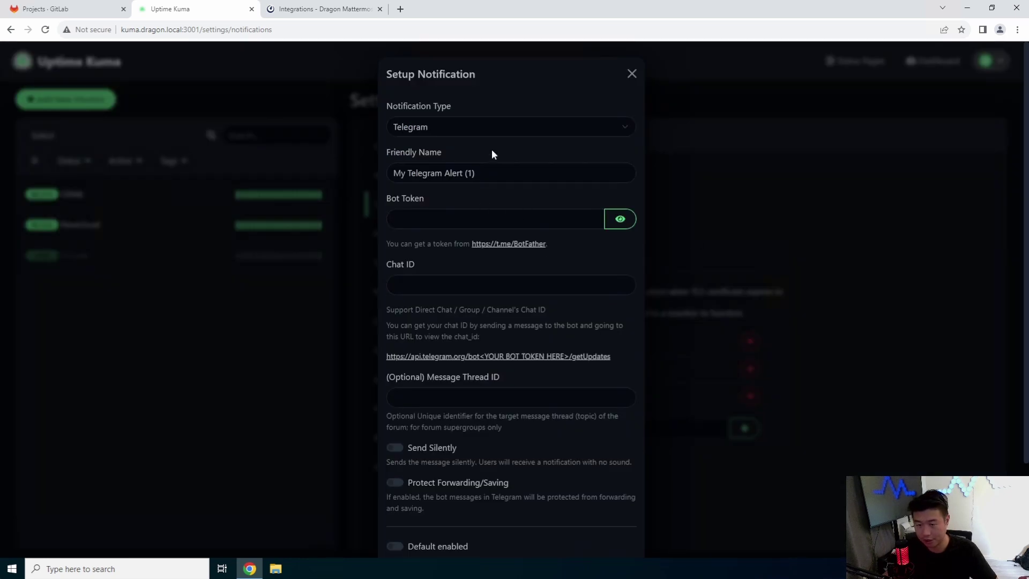
# Select Mattermost as the notification type
pyautogui.click(487, 128)
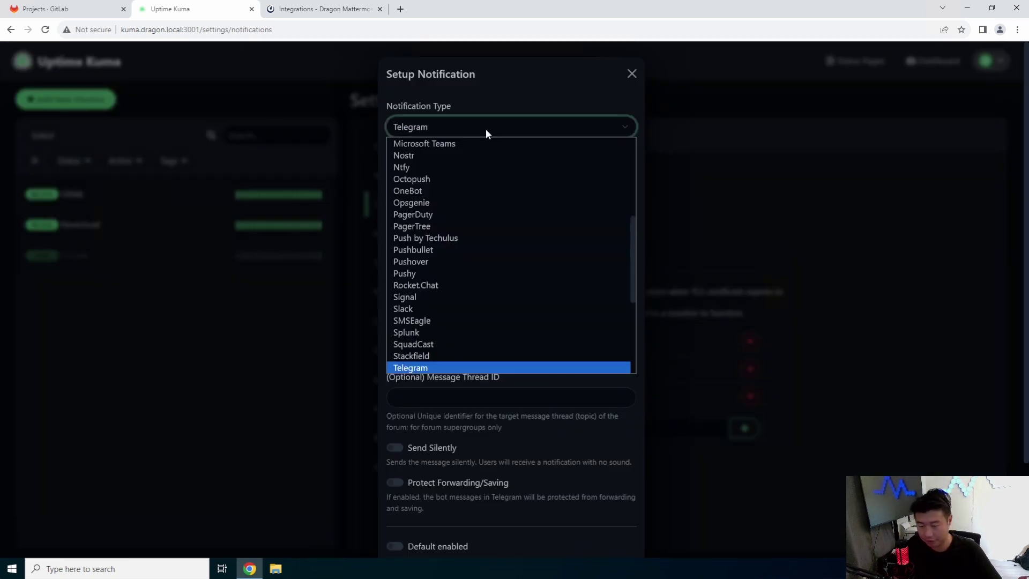
pyautogui.write('matt')
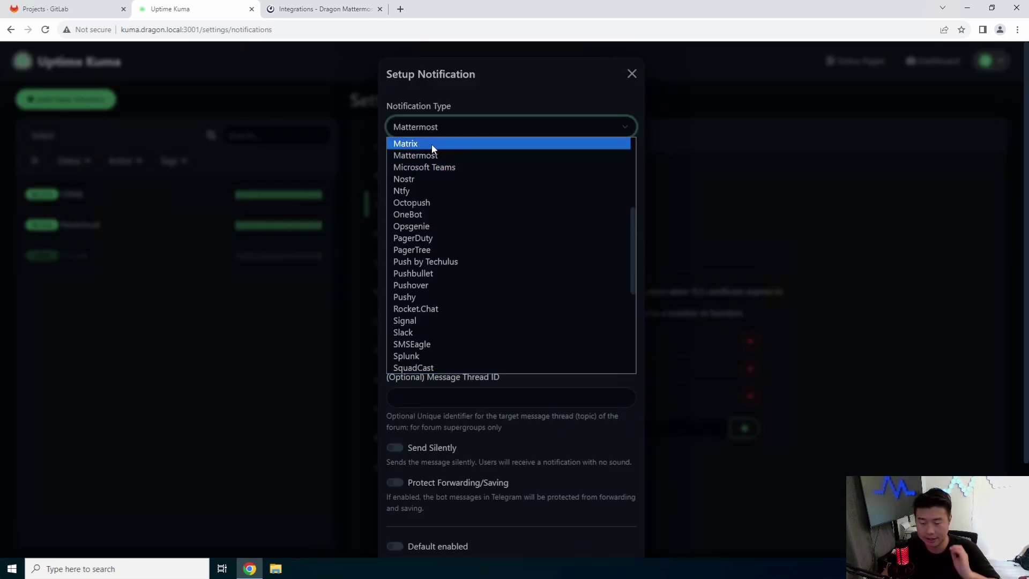
pyautogui.scroll(-4, 535, 208)
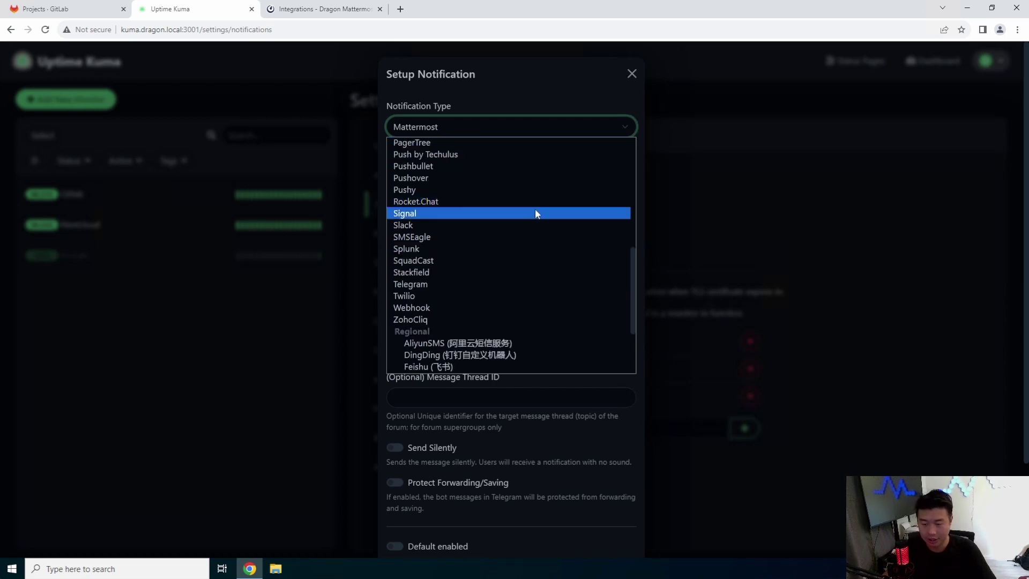
pyautogui.scroll(8, 537, 211)
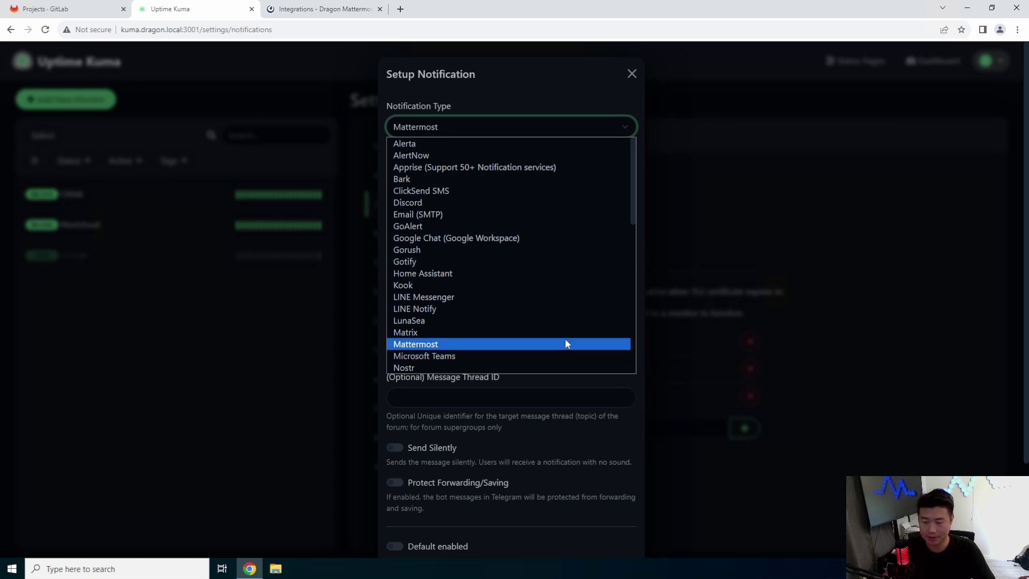
pyautogui.scroll(-4, 565, 339)
pyautogui.scroll(-3, 567, 333)
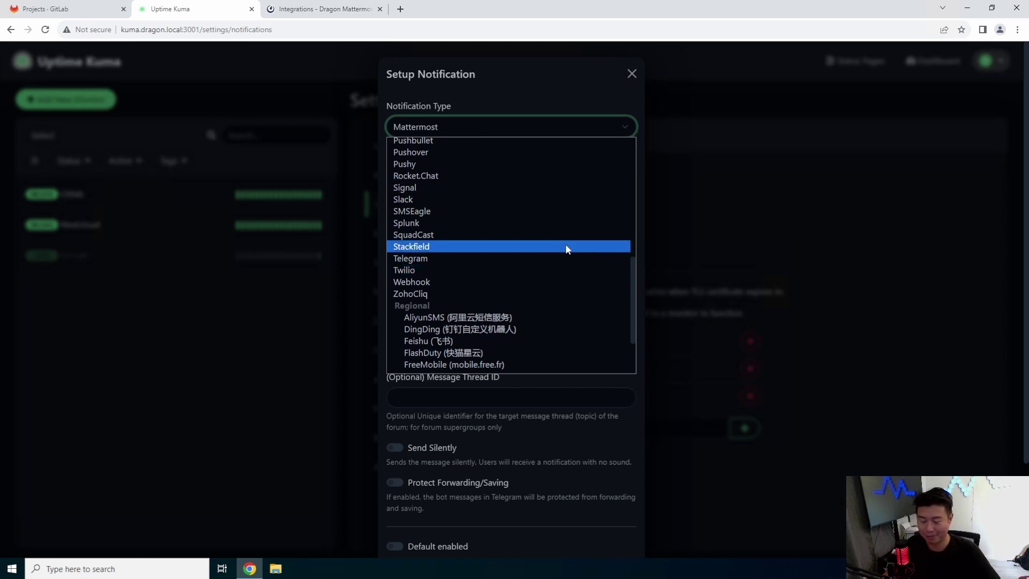
pyautogui.scroll(4, 545, 193)
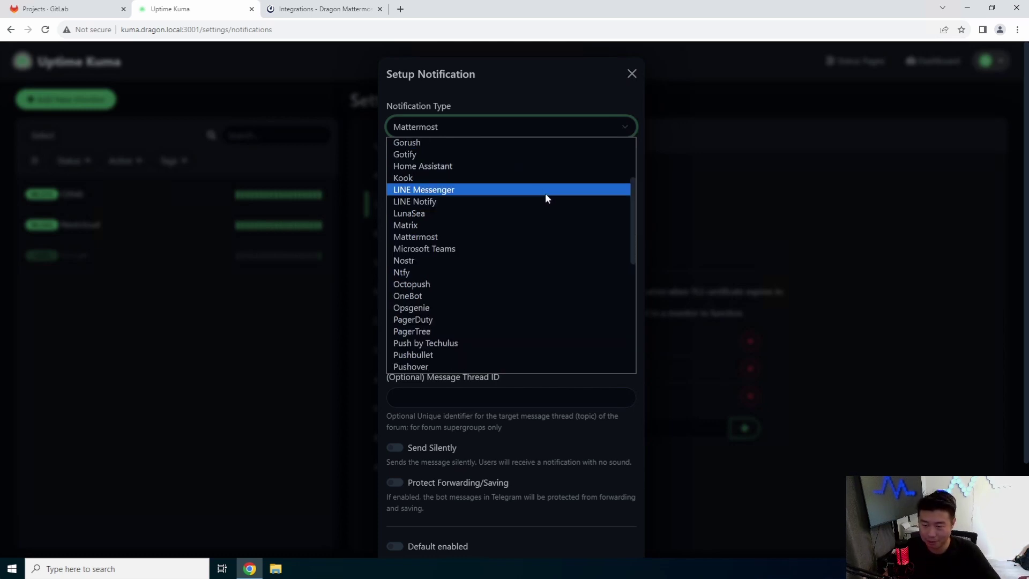
pyautogui.click(497, 237)
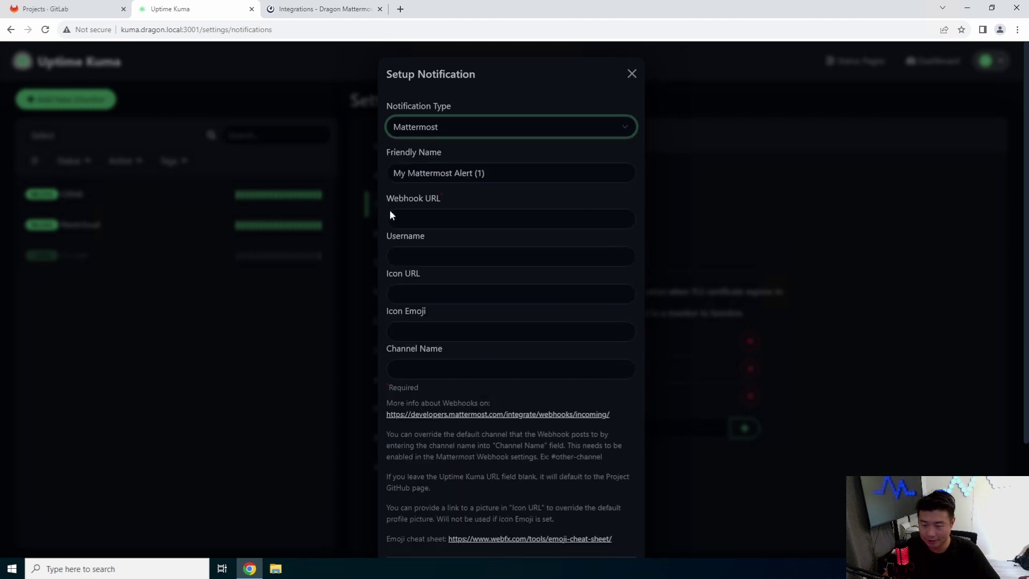
# Paste the Mattermost incoming webhook URL into the Webhook URL field
pyautogui.click(486, 219)
pyautogui.hotkey('ctrl', 'v')
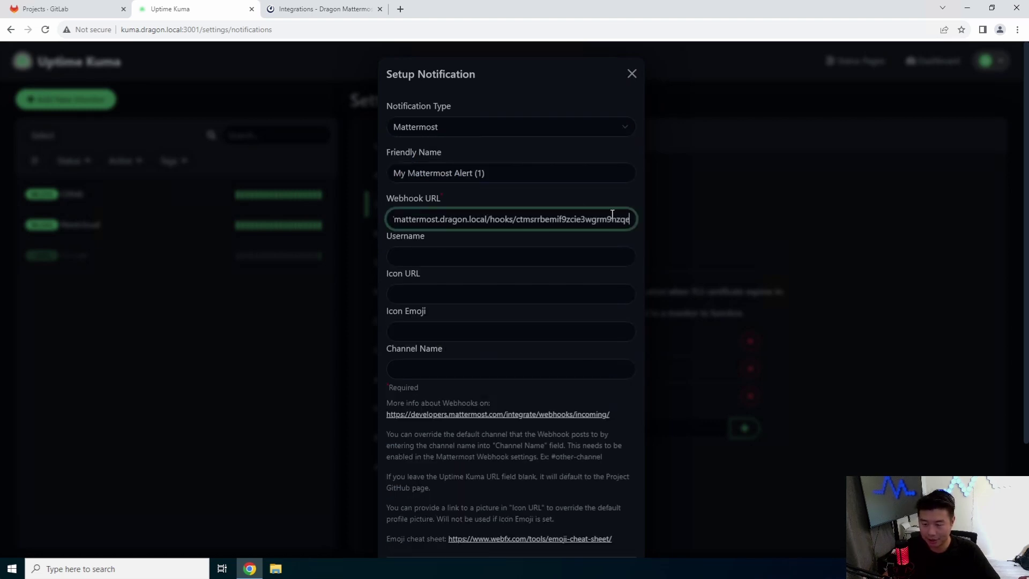
pyautogui.moveTo(612, 214); pyautogui.dragTo(357, 223)
pyautogui.tripleClick(515, 172)
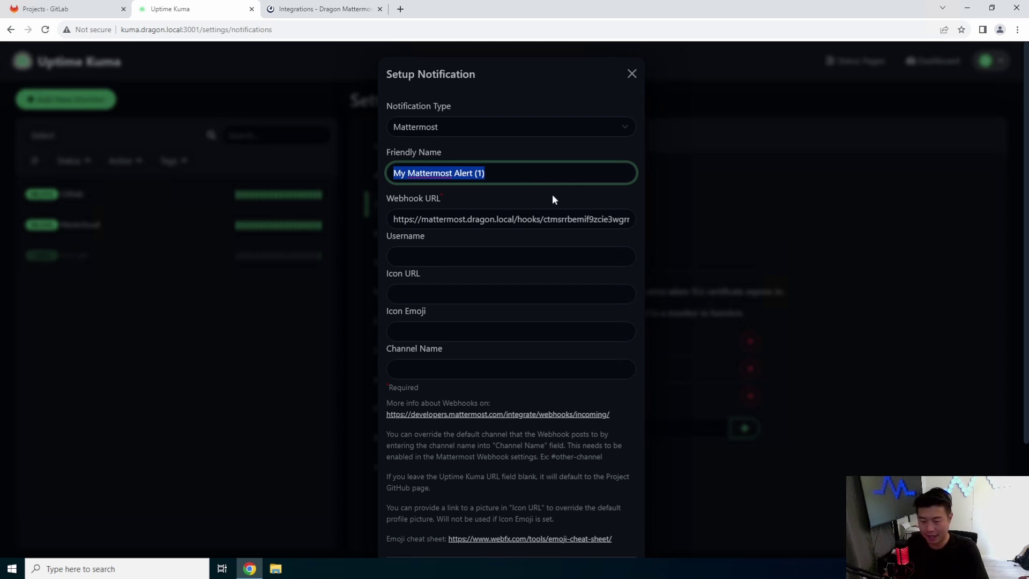
pyautogui.scroll(-1, 493, 239)
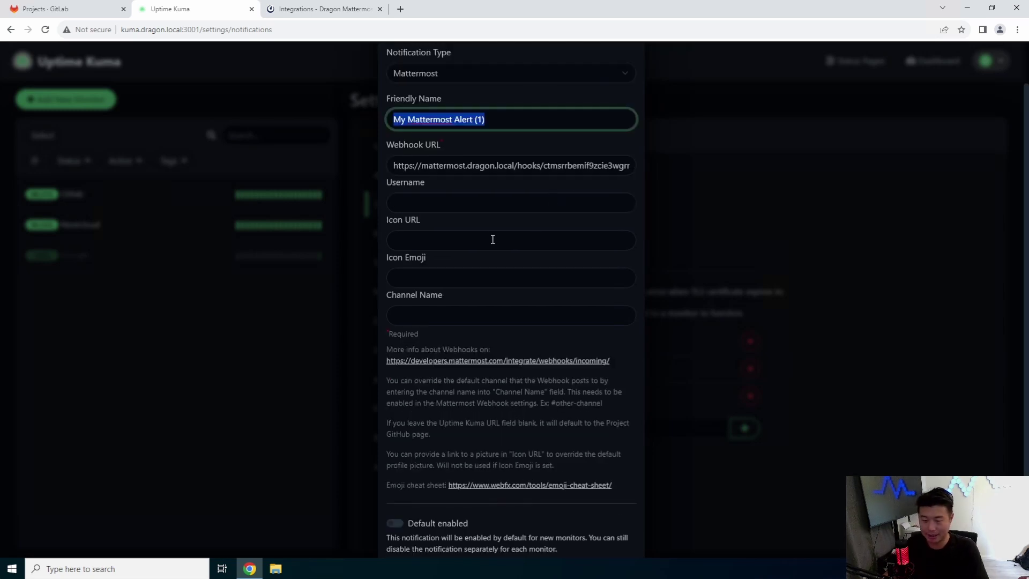
pyautogui.doubleClick(512, 169)
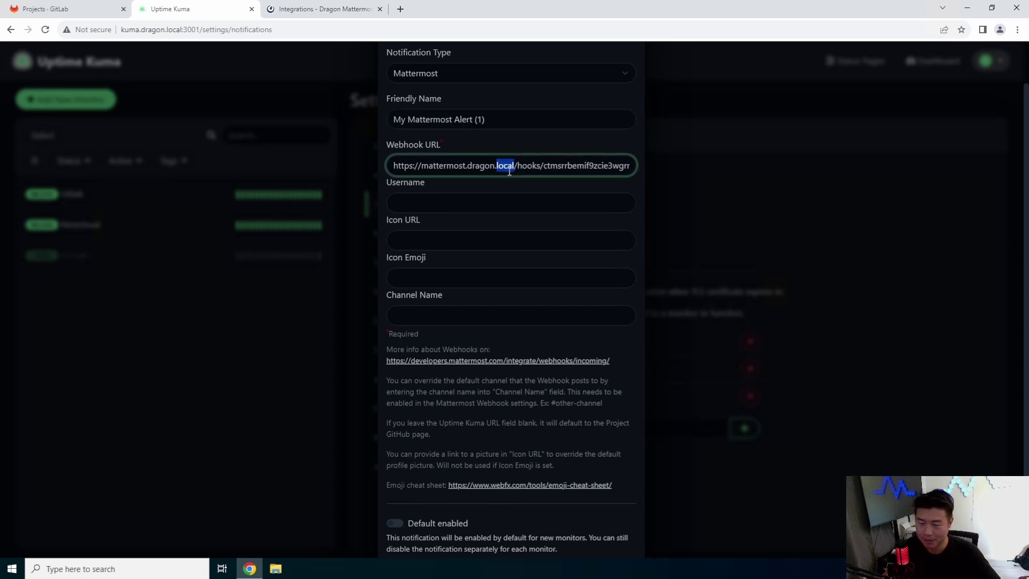
pyautogui.click(480, 201)
pyautogui.click(441, 318)
pyautogui.tripleClick(460, 159)
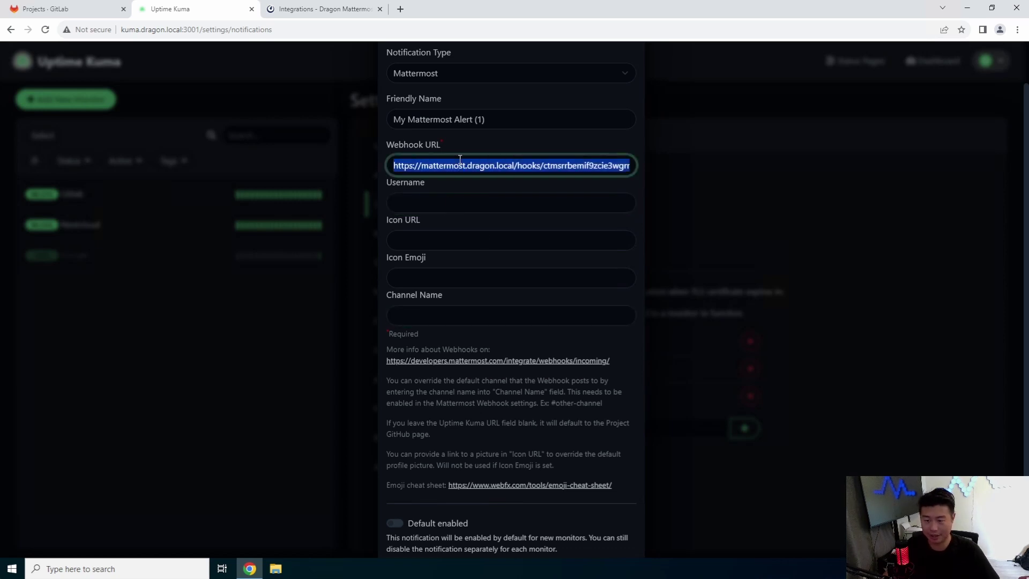
# Rename the notification's Friendly Name to 'Mattermost Alert'
pyautogui.tripleClick(512, 120)
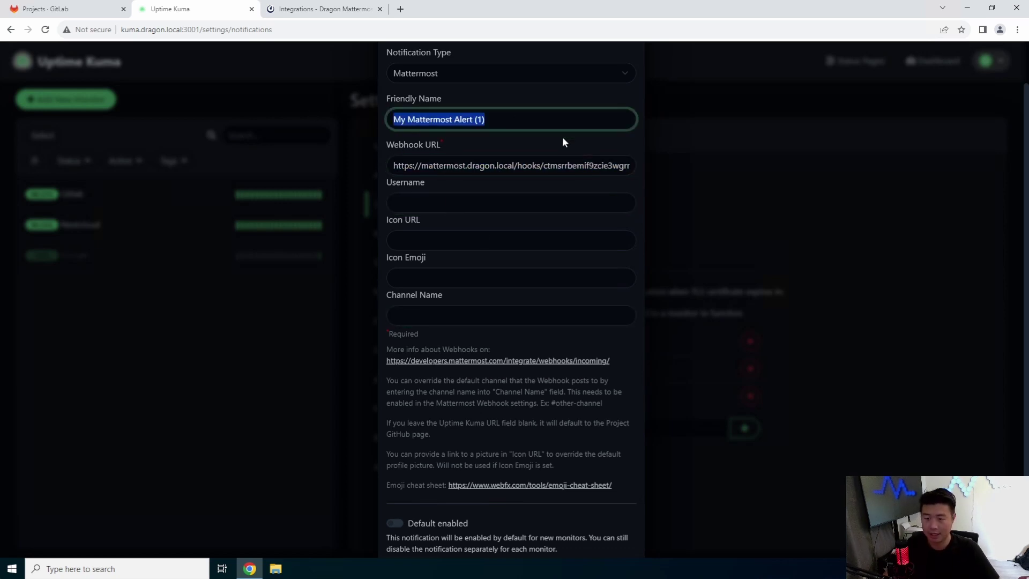
pyautogui.write('Mat')
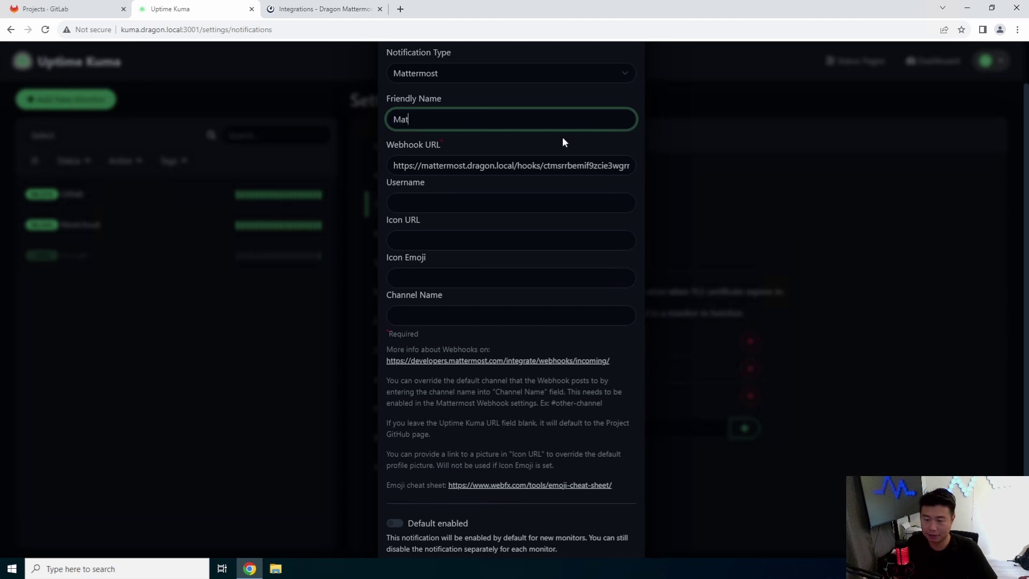
pyautogui.write('termost al')
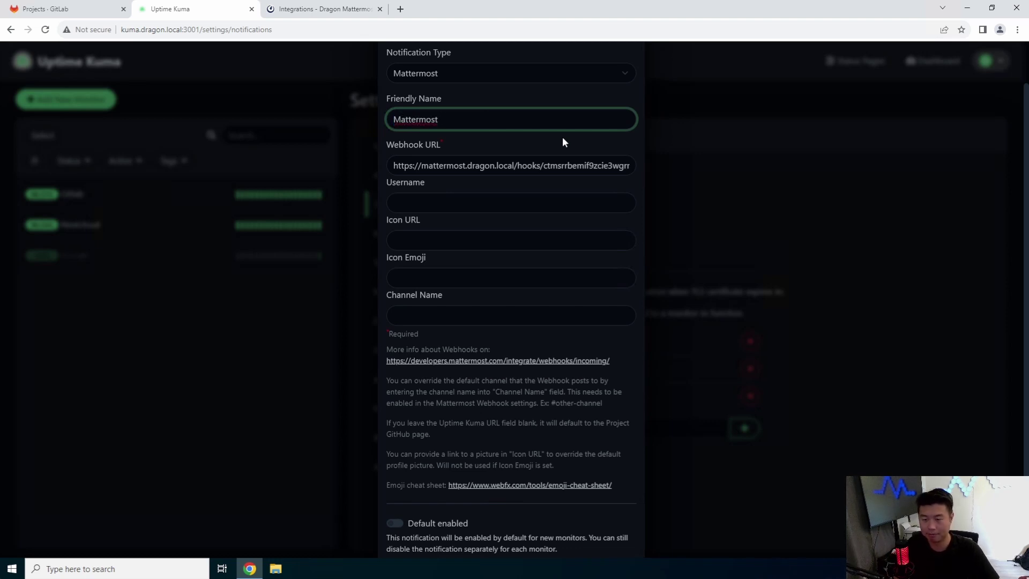
pyautogui.write('Alert')
pyautogui.click(427, 317)
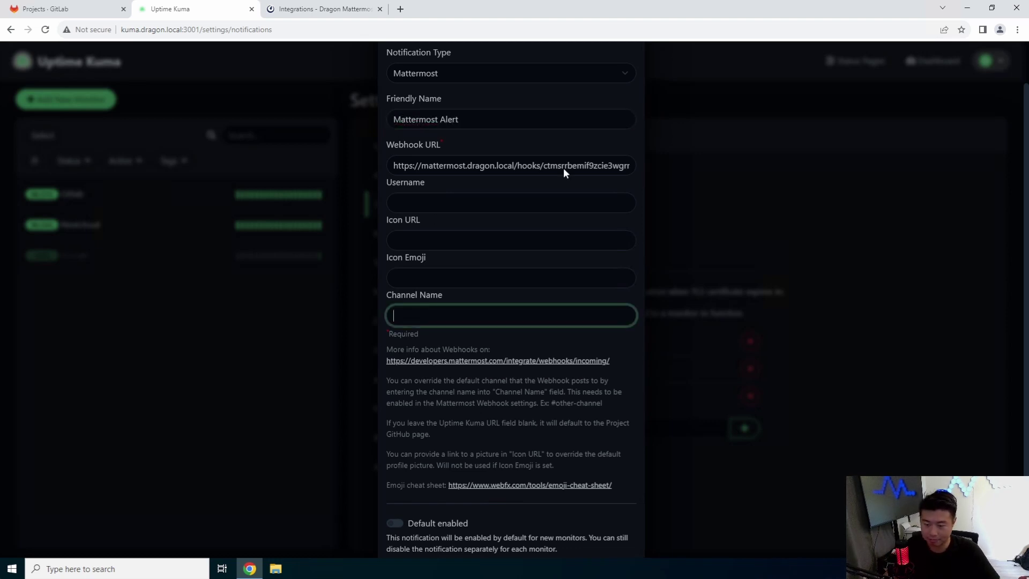
pyautogui.scroll(-2, 436, 218)
pyautogui.scroll(1, 421, 179)
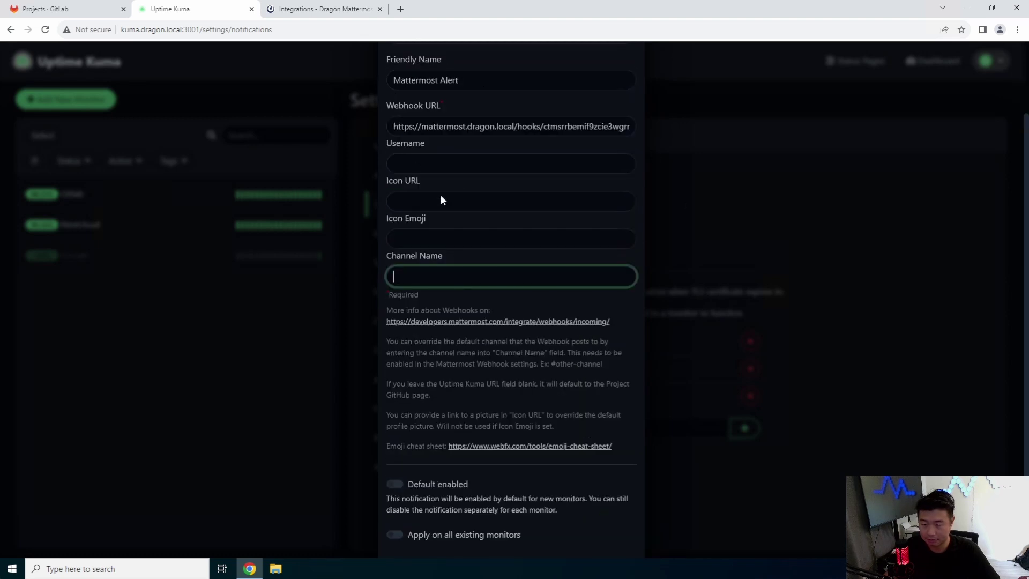
pyautogui.scroll(-1, 475, 189)
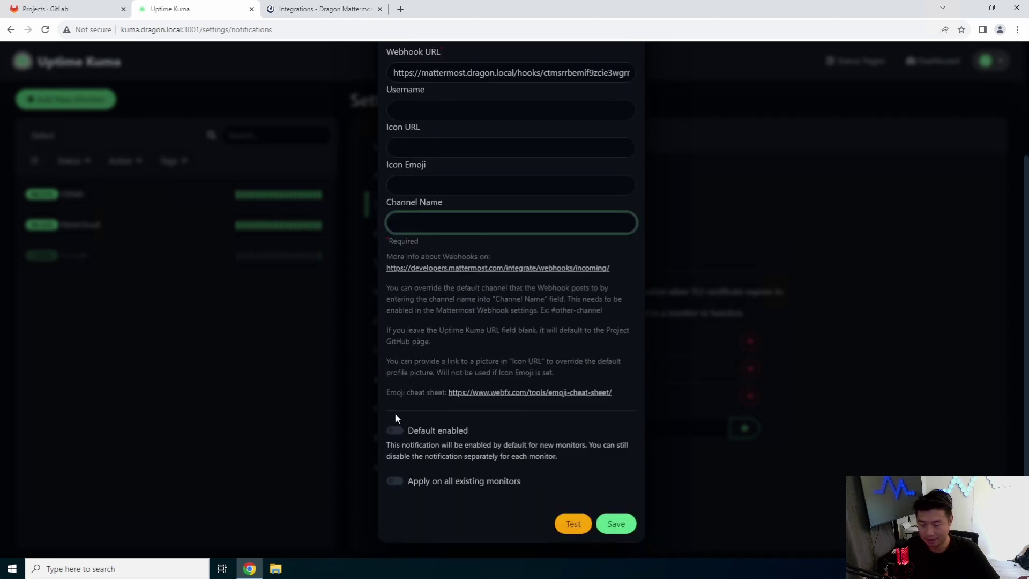
# Send a test notification and open Mattermost's Kuma channel to see it
pyautogui.click(560, 524)
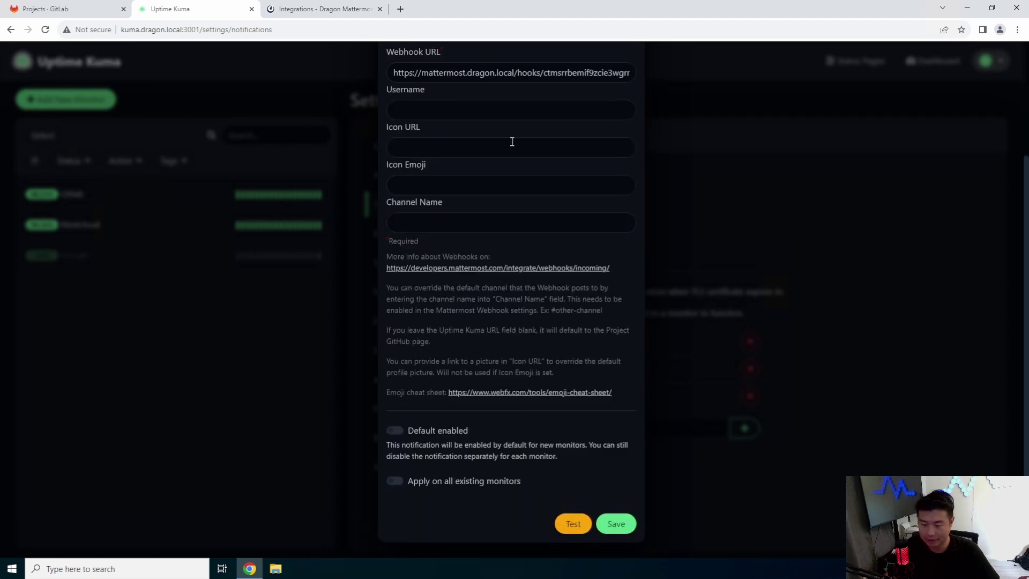
pyautogui.click(322, 9)
pyautogui.click(61, 55)
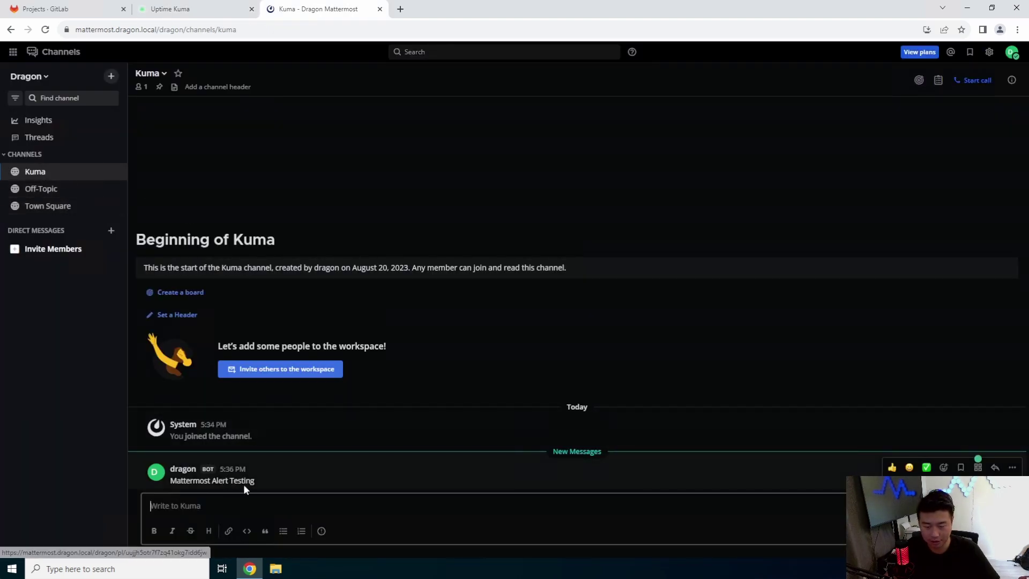
# Highlight the 'Mattermost Alert Testing' post in Kuma, then return to Uptime Kuma
pyautogui.moveTo(256, 482); pyautogui.dragTo(171, 477)
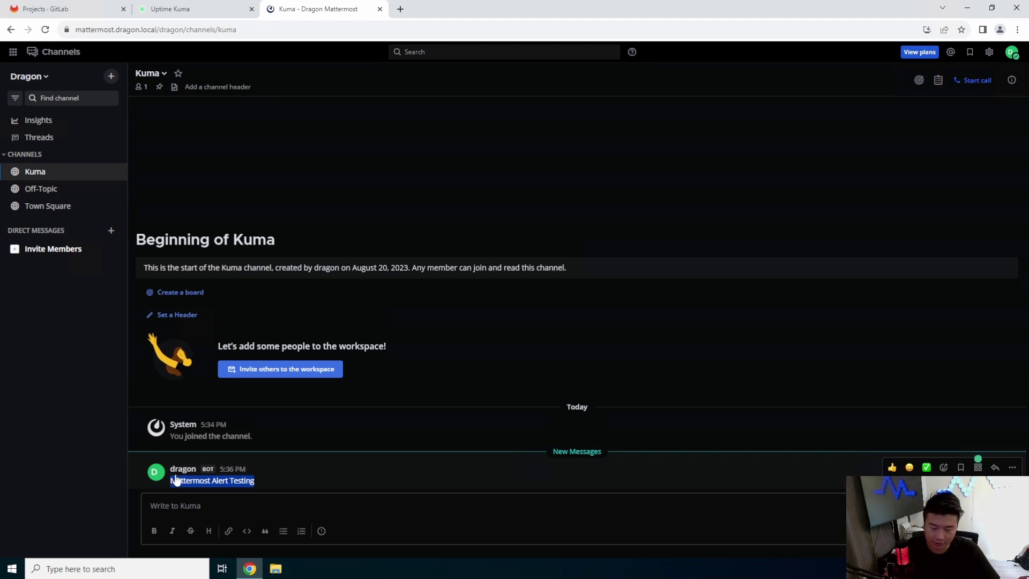
pyautogui.click(308, 478)
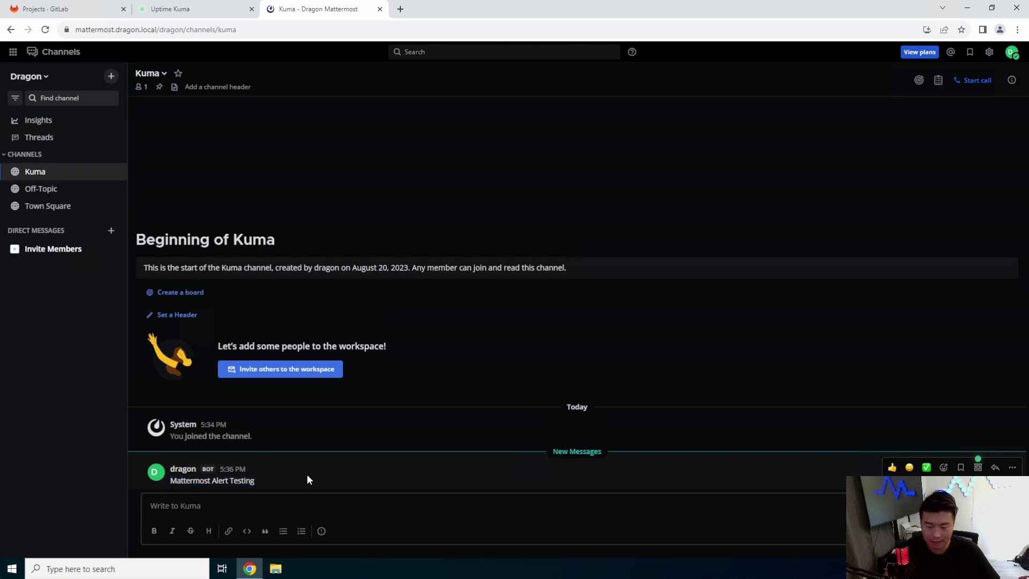
pyautogui.moveTo(268, 486); pyautogui.dragTo(174, 481)
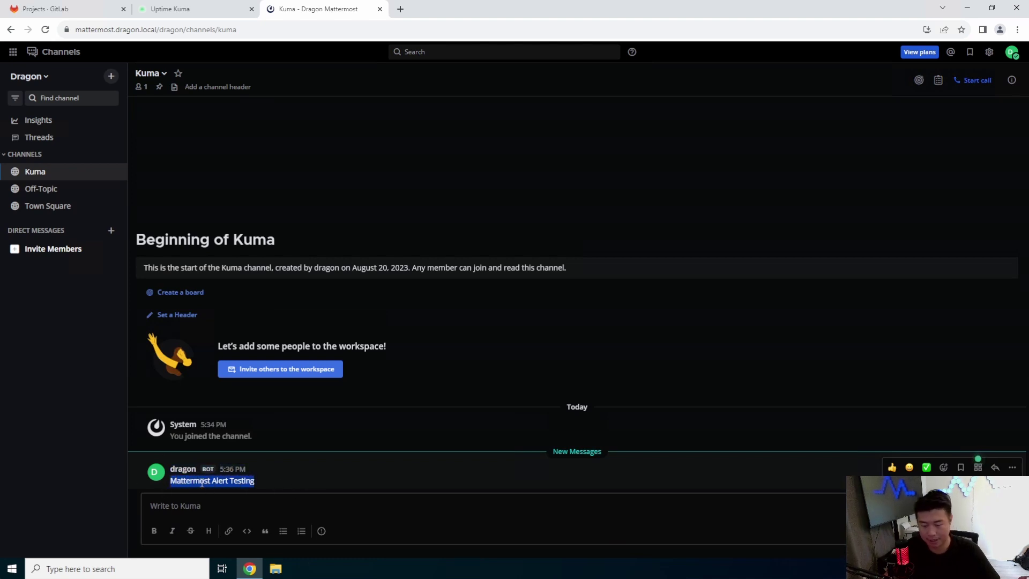
pyautogui.click(202, 11)
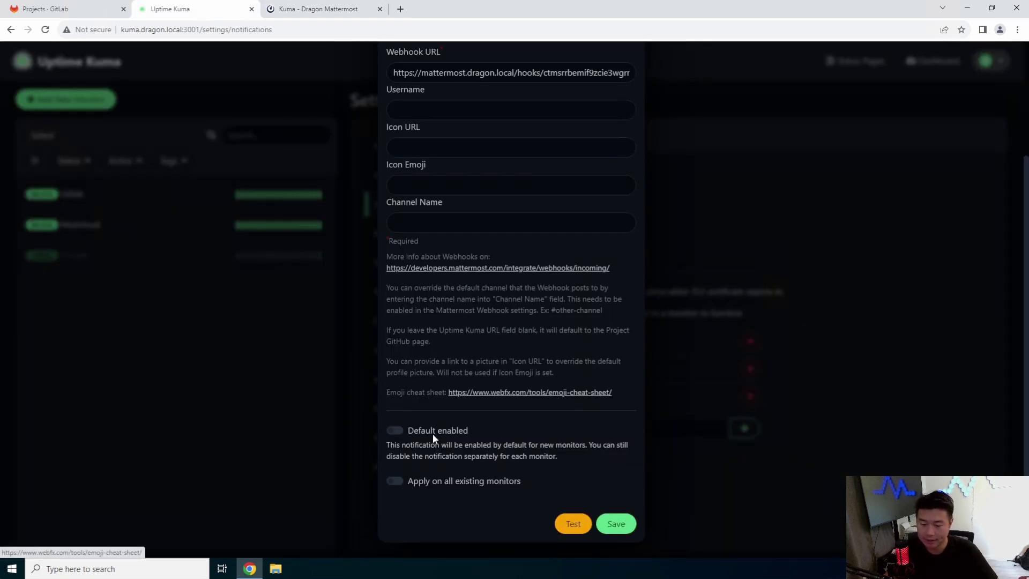
# Turn on Default enabled and Apply on all existing monitors, then save Mattermost Alert
pyautogui.click(397, 429)
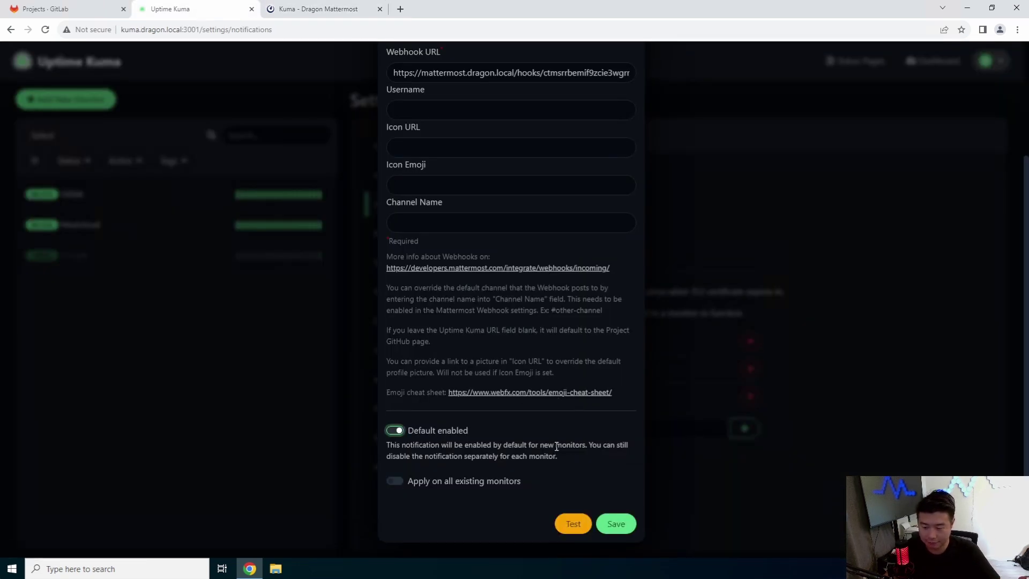
pyautogui.moveTo(588, 446); pyautogui.dragTo(411, 447)
pyautogui.moveTo(559, 454); pyautogui.dragTo(388, 446)
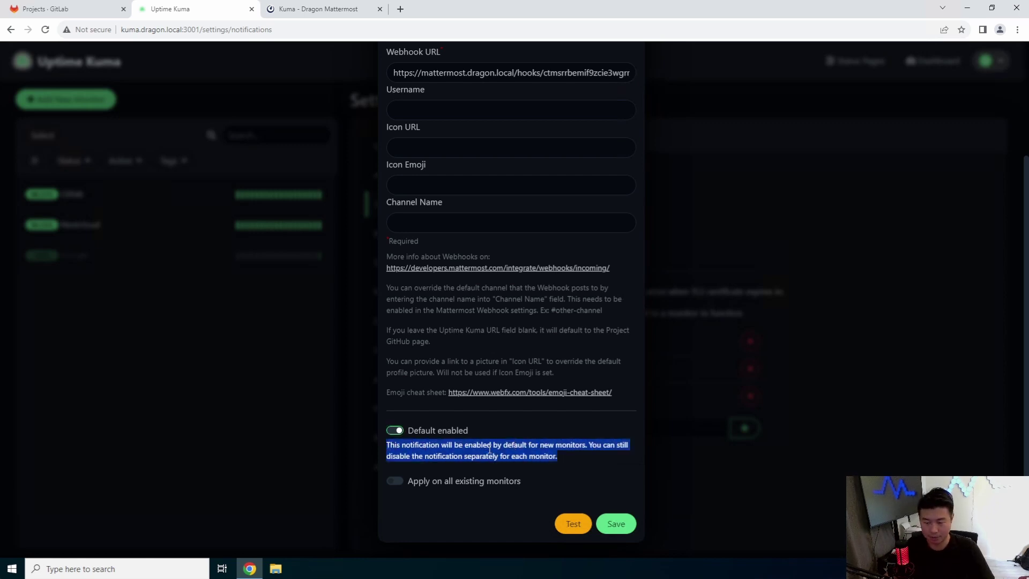
pyautogui.click(521, 449)
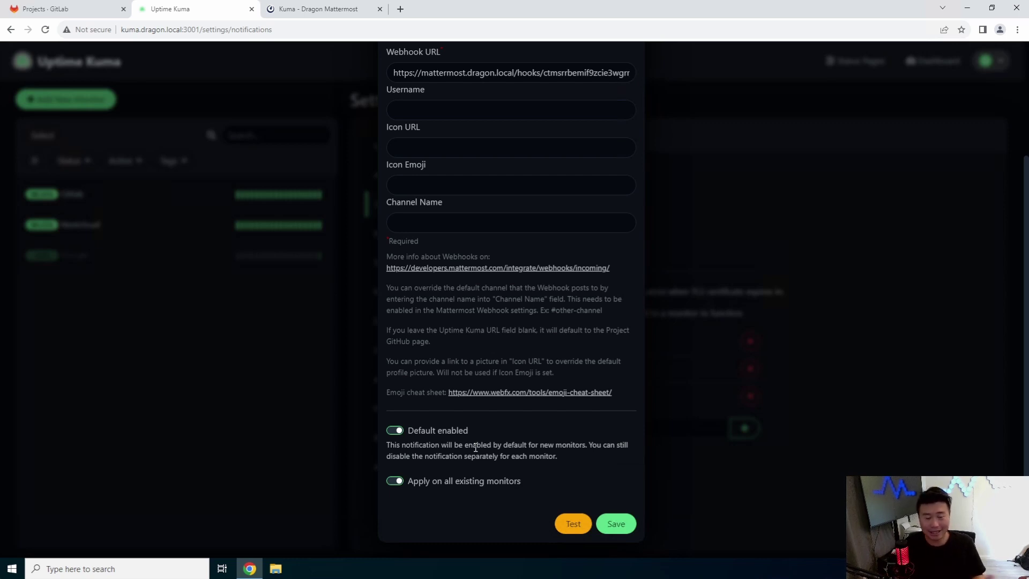
pyautogui.click(617, 525)
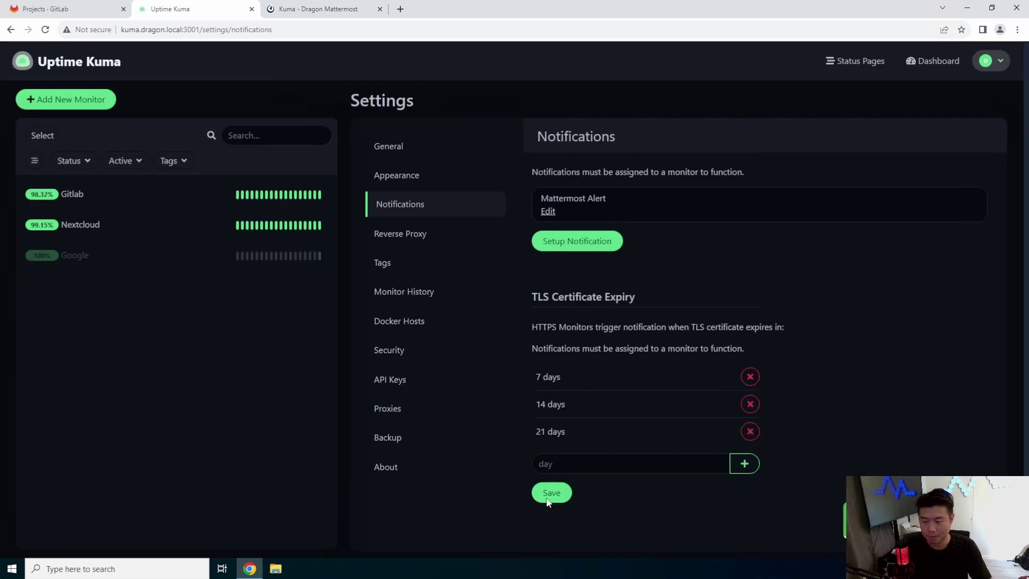
# Open Nextcloud's monitor settings, check its Mattermost Alert toggle, and return to its dashboard
pyautogui.click(125, 222)
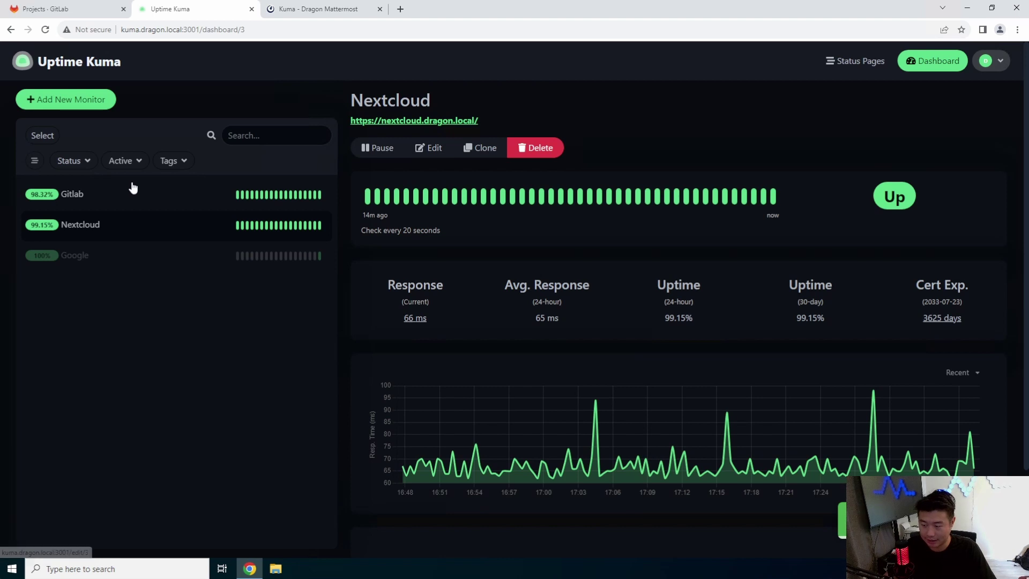
pyautogui.click(434, 149)
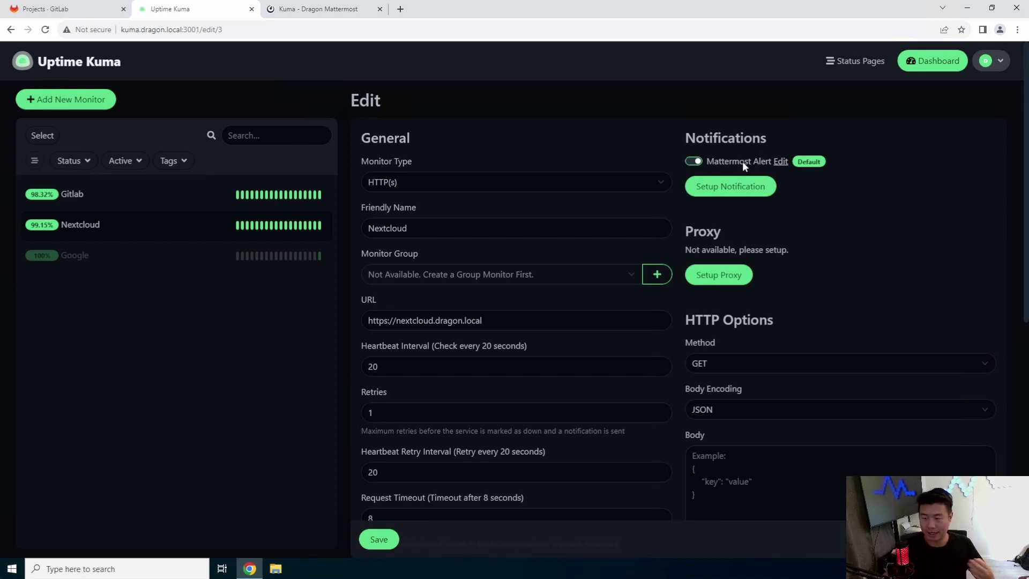
pyautogui.click(691, 160)
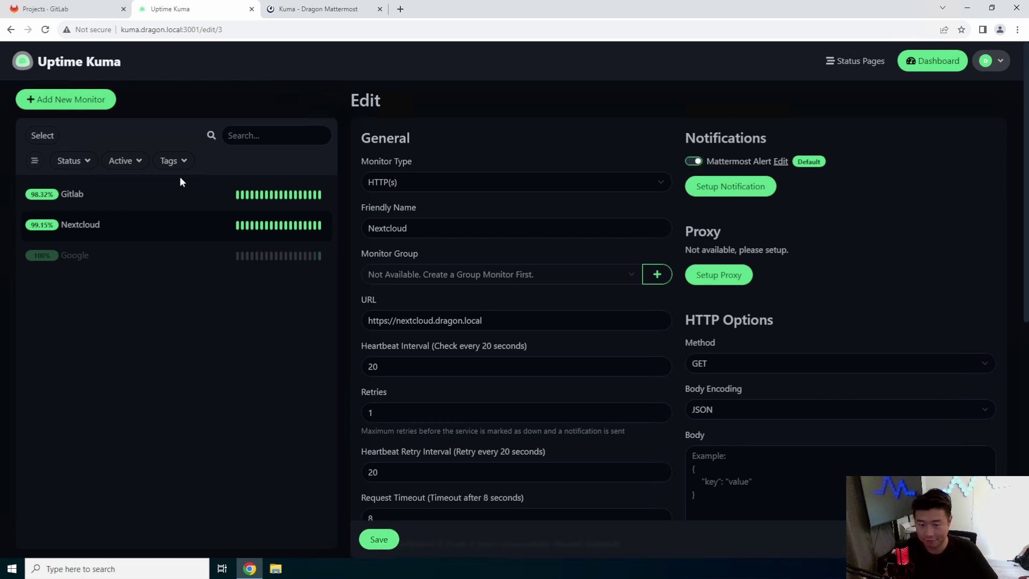
pyautogui.click(172, 224)
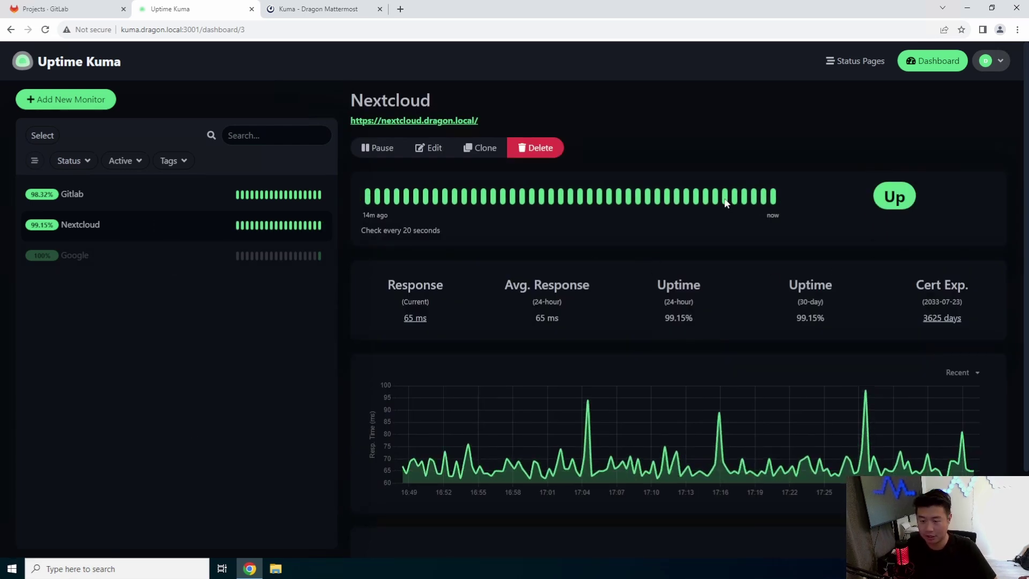
pyautogui.press('super')
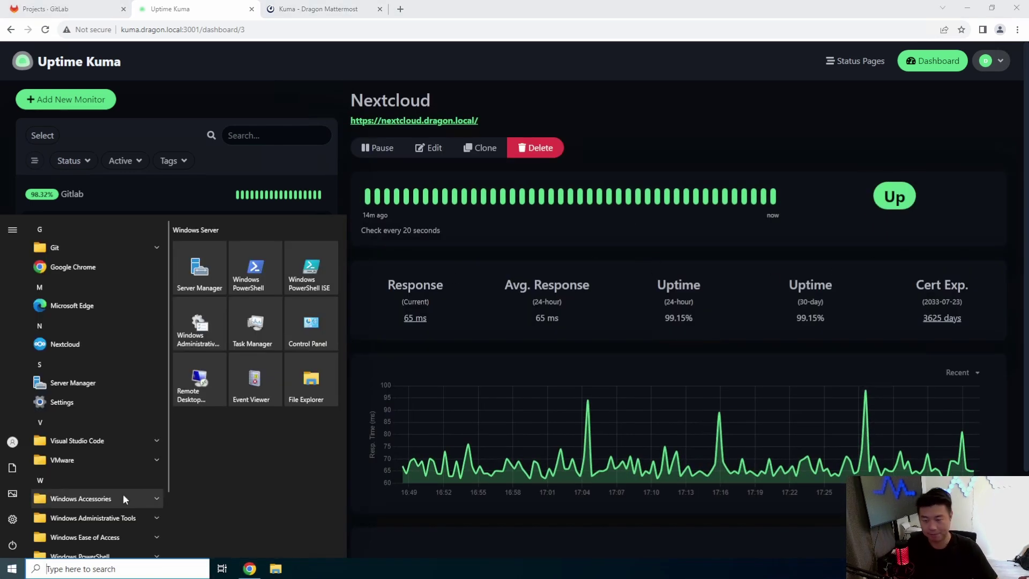
pyautogui.write('cmd')
pyautogui.press('Return')
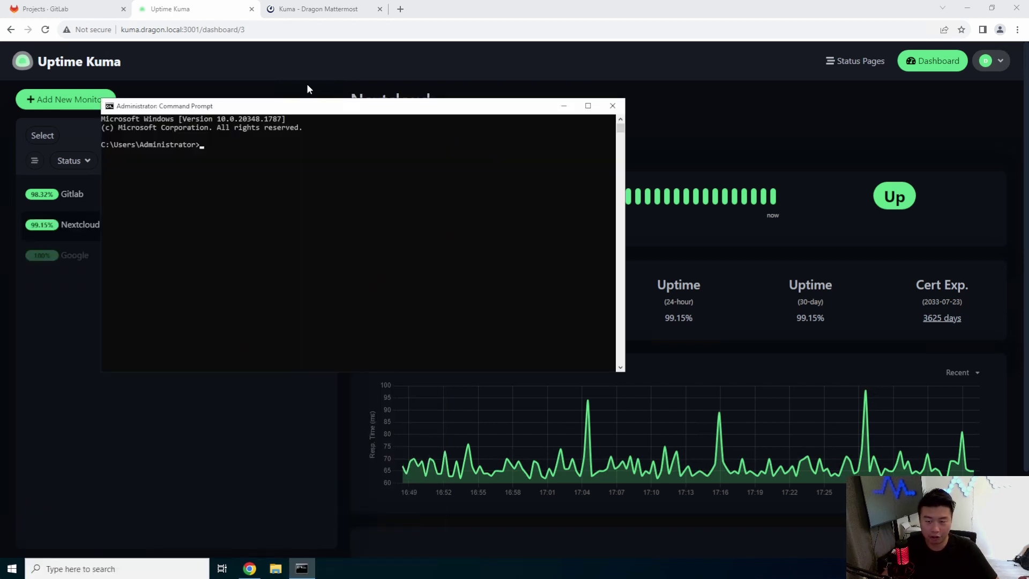
pyautogui.moveTo(312, 112); pyautogui.dragTo(435, 131)
pyautogui.write('ssh ')
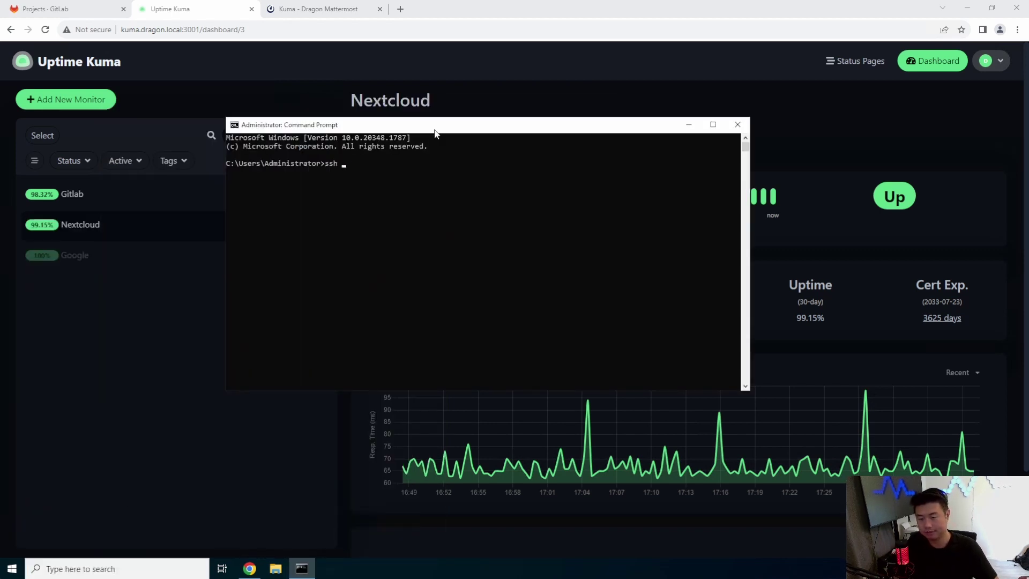
pyautogui.write('root@nextcloud.dragon.local')
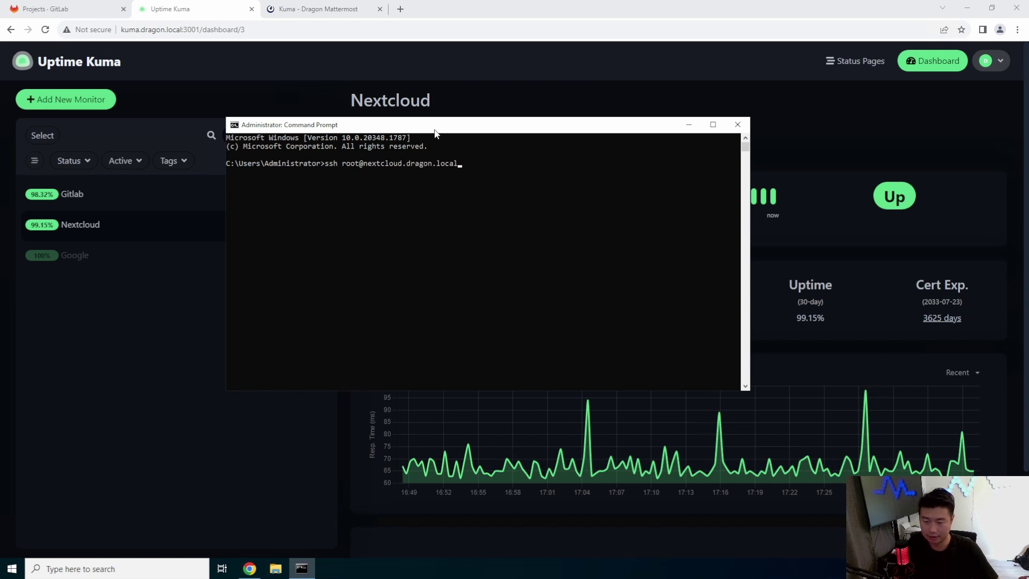
pyautogui.press('Return')
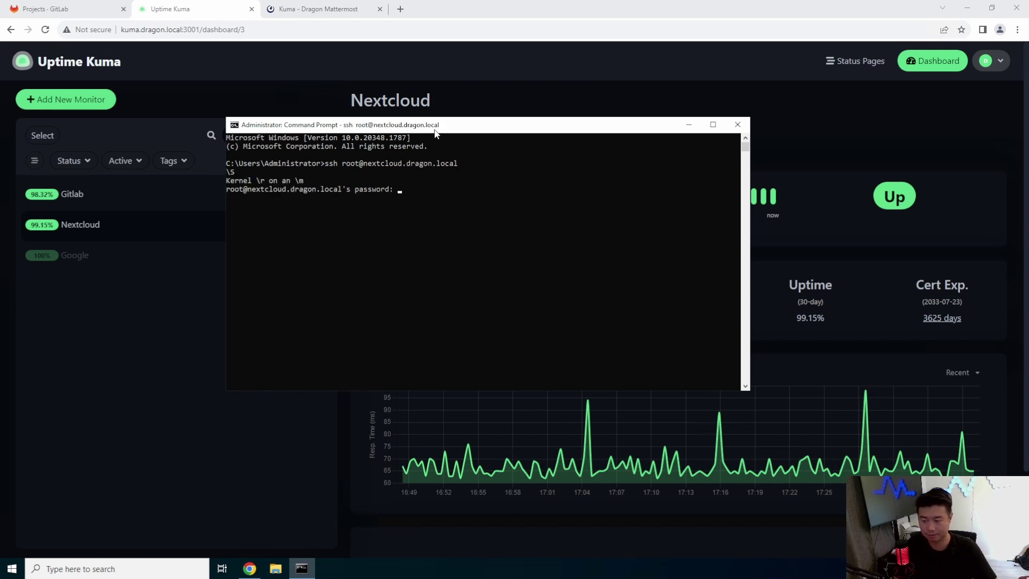
pyautogui.press('Return')
# Run 'systemctl stop nginx' on the Nextcloud server
pyautogui.write('systemctl ng')
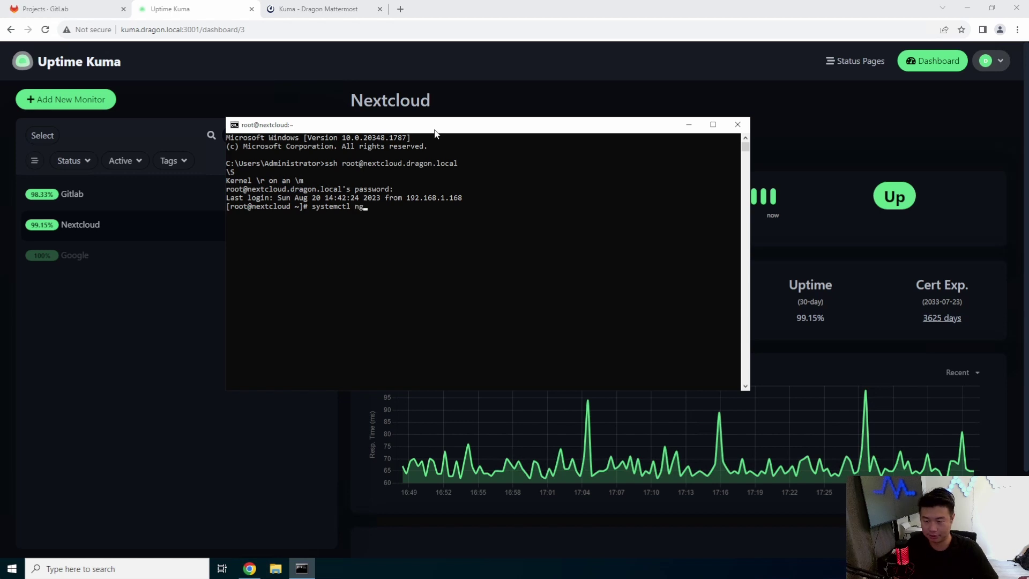
pyautogui.write('inx res')
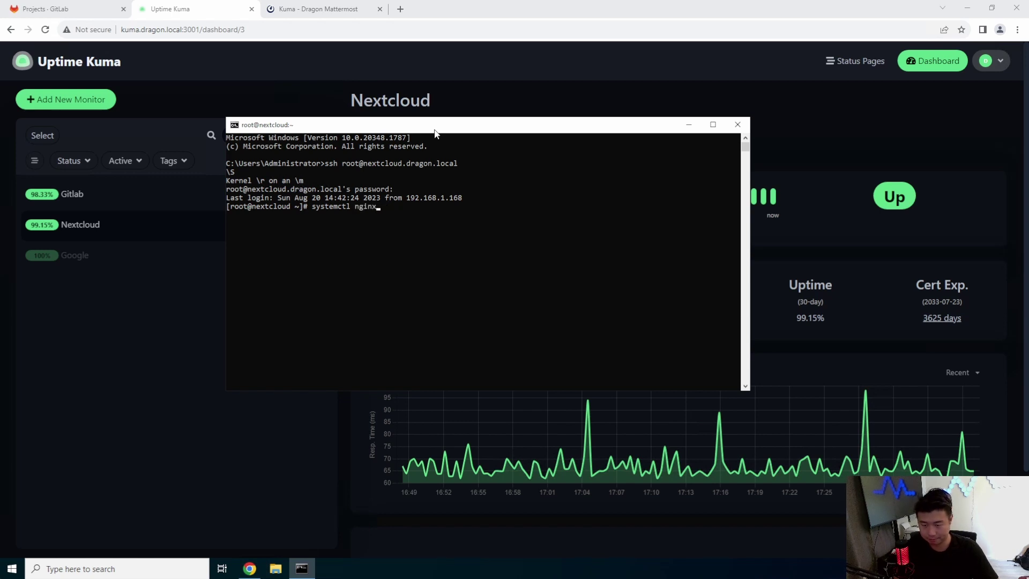
pyautogui.press('BackSpace')
pyautogui.write('stop nginx')
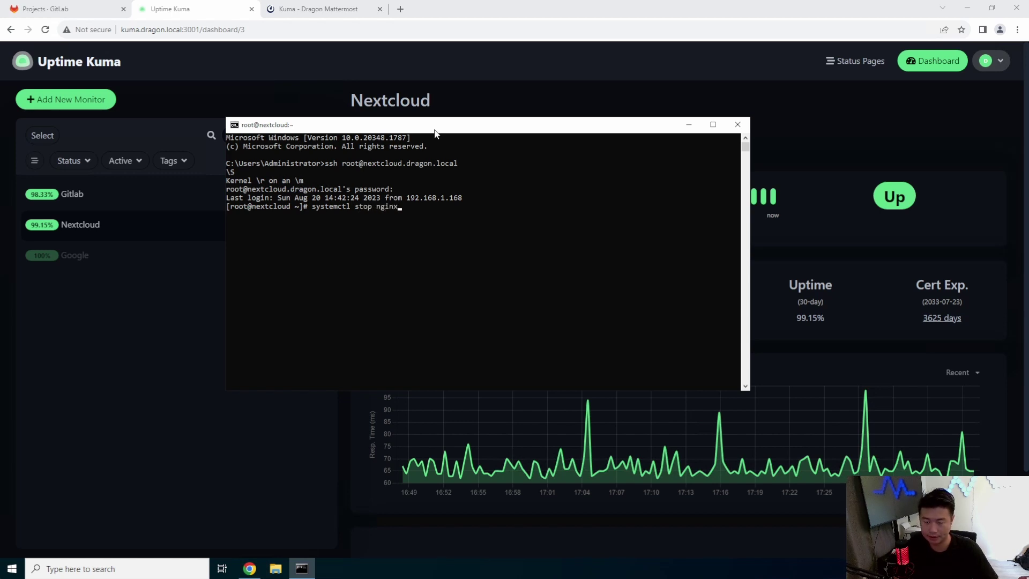
pyautogui.press('Return')
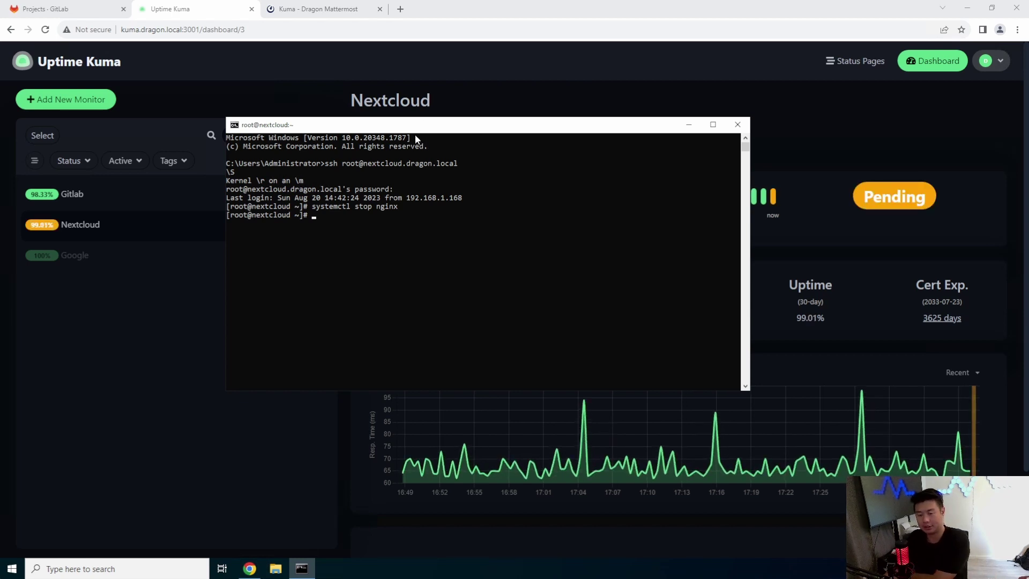
pyautogui.moveTo(439, 125); pyautogui.dragTo(313, 159)
# Bring Uptime Kuma forward and scroll Nextcloud's dashboard to its heartbeat history
pyautogui.click(749, 146)
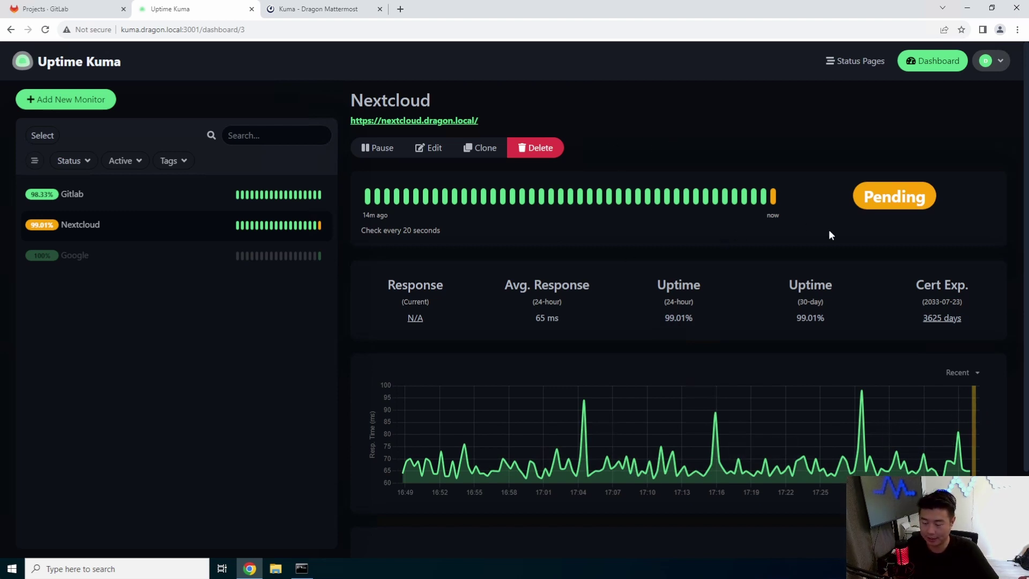
pyautogui.scroll(-2, 708, 367)
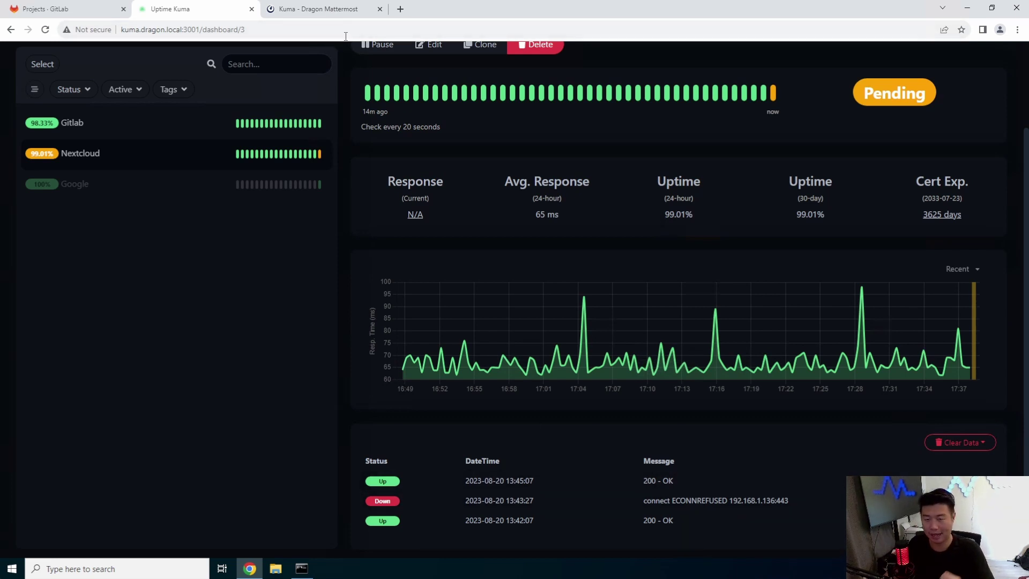
# In the Kuma channel, dismiss the message-actions tip and open the down alert's actions menu
pyautogui.click(343, 11)
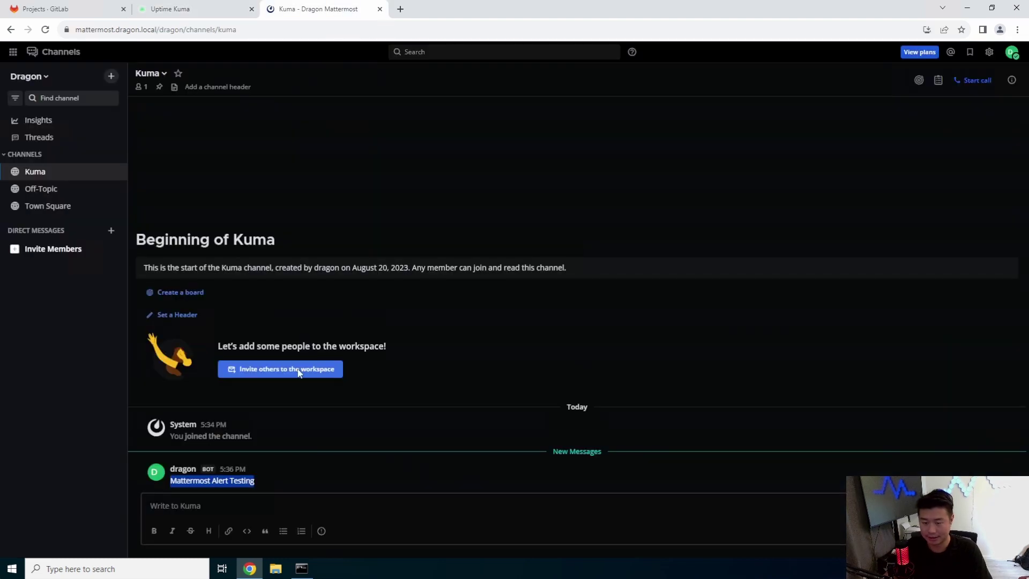
pyautogui.click(403, 512)
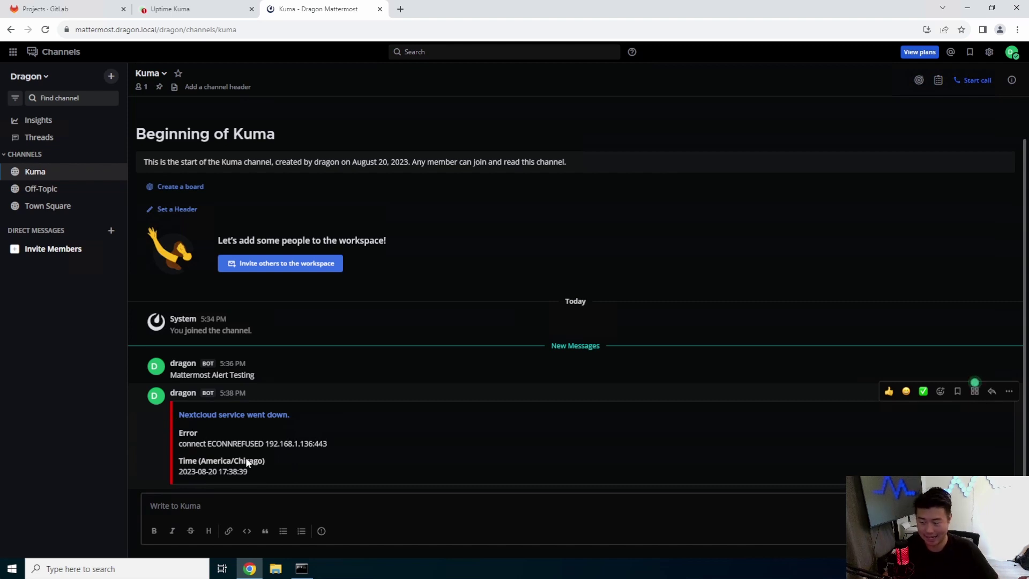
pyautogui.click(975, 383)
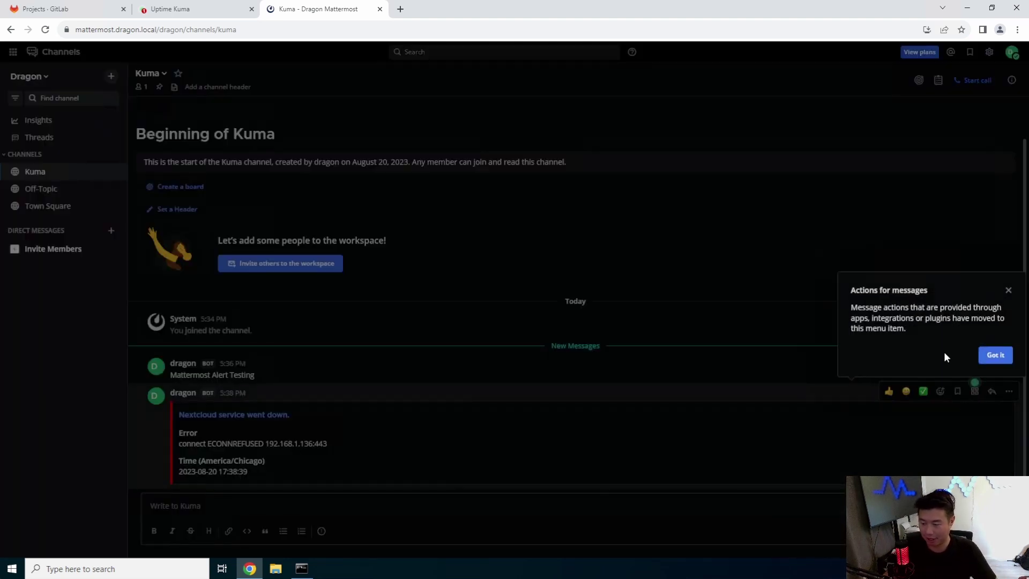
pyautogui.click(993, 356)
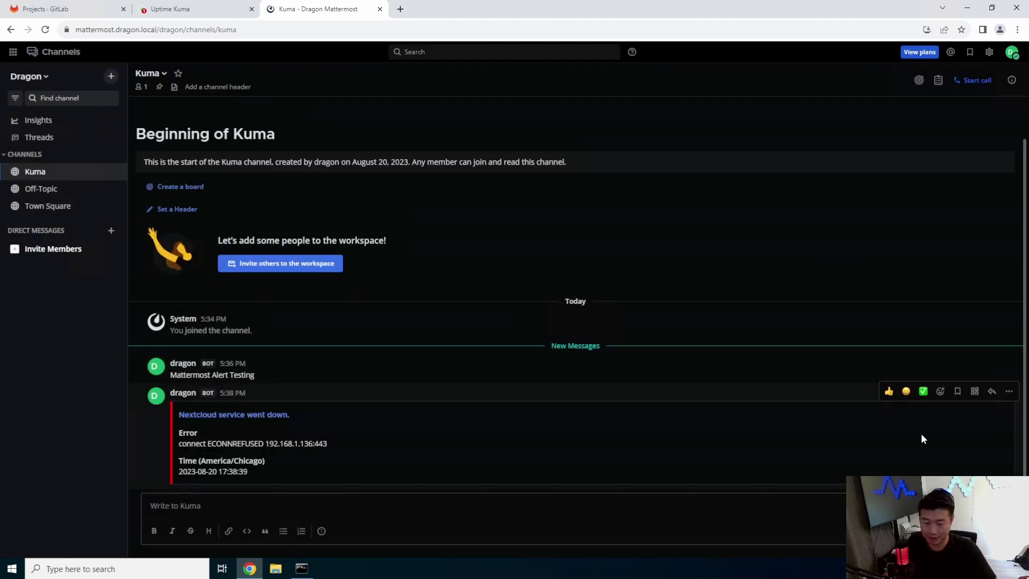
pyautogui.click(975, 392)
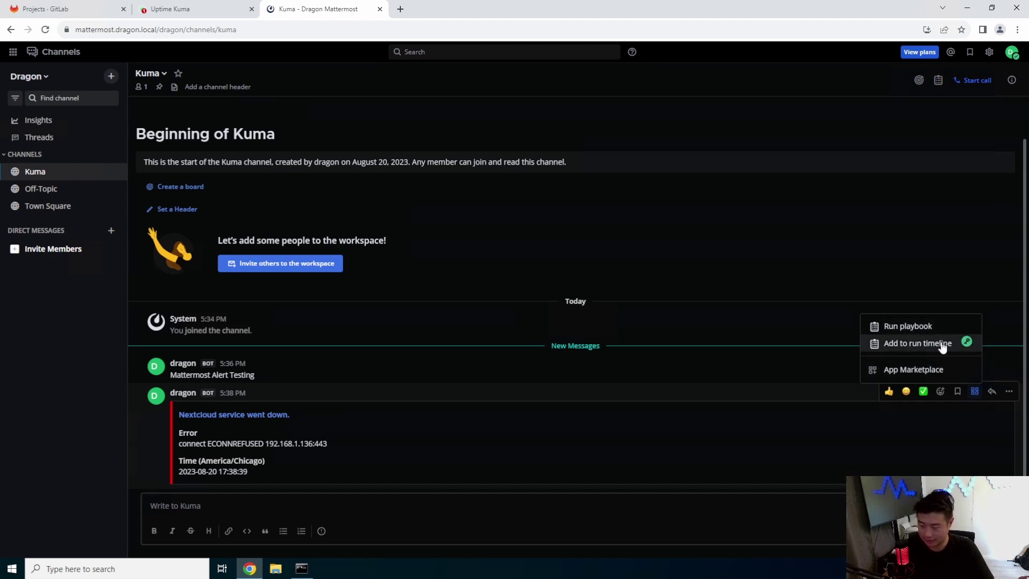
# Begin an Incident Resolution playbook run from the down alert, then cancel it
pyautogui.click(927, 331)
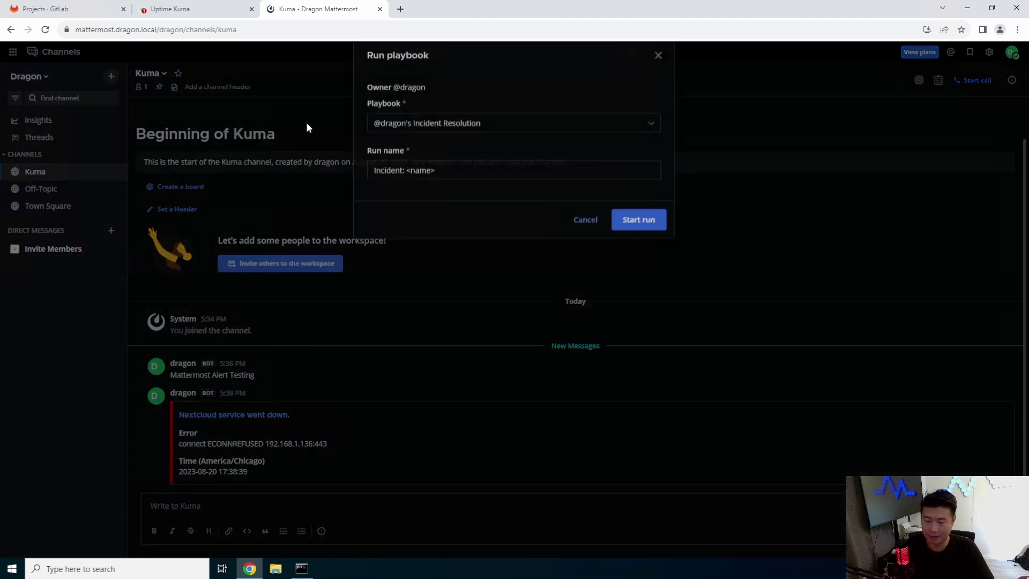
pyautogui.click(524, 146)
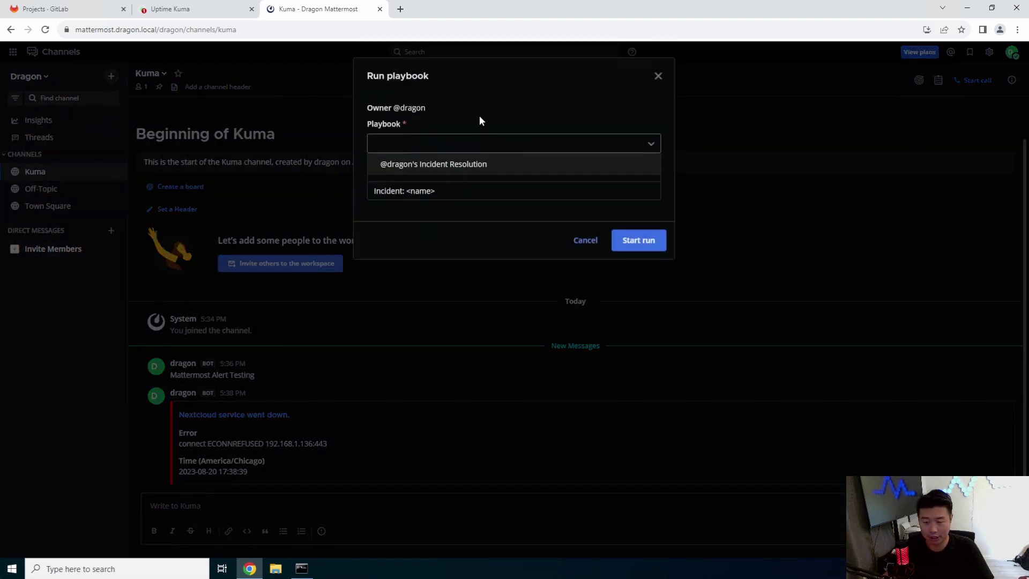
pyautogui.click(531, 164)
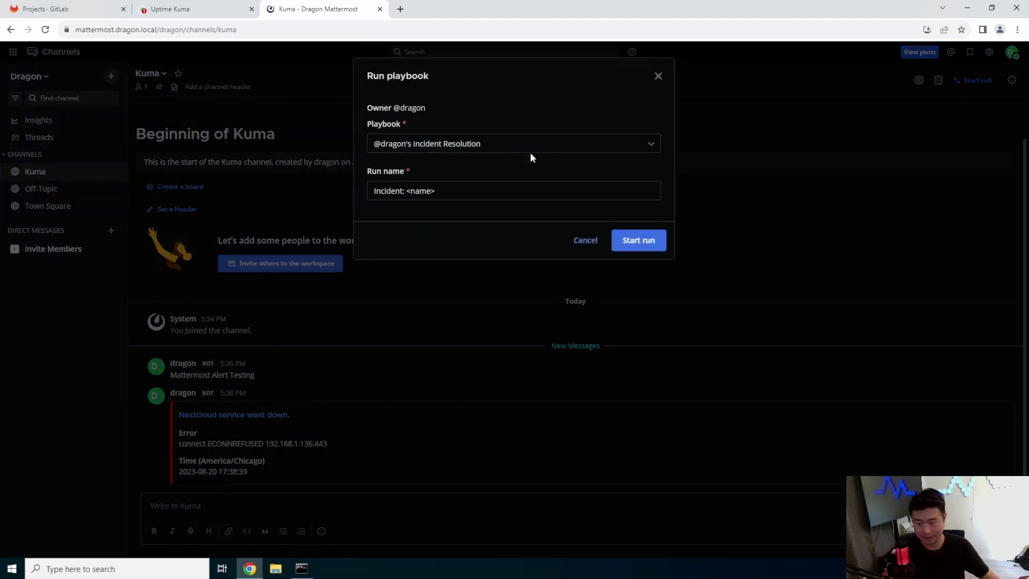
pyautogui.click(464, 197)
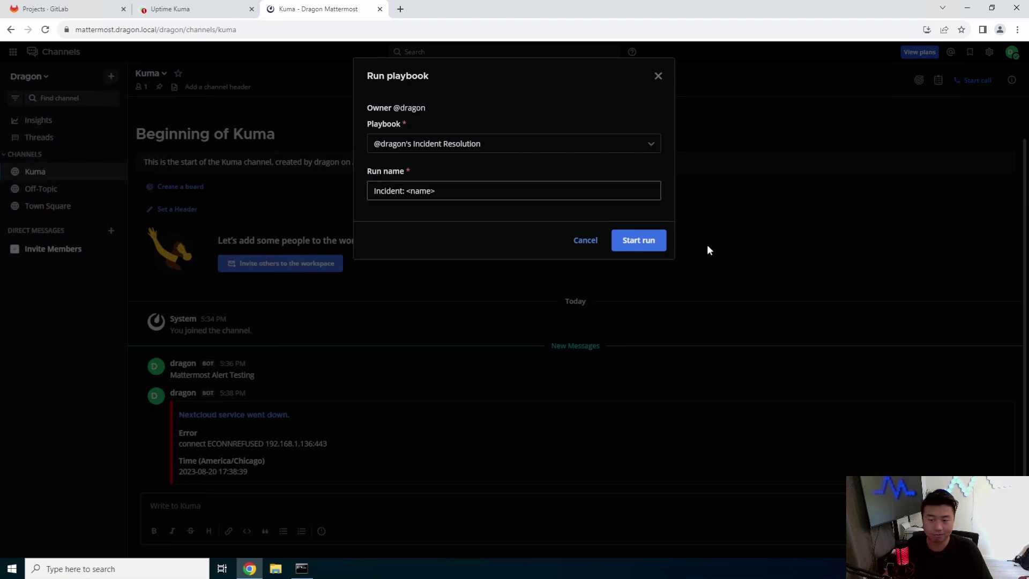
pyautogui.click(582, 240)
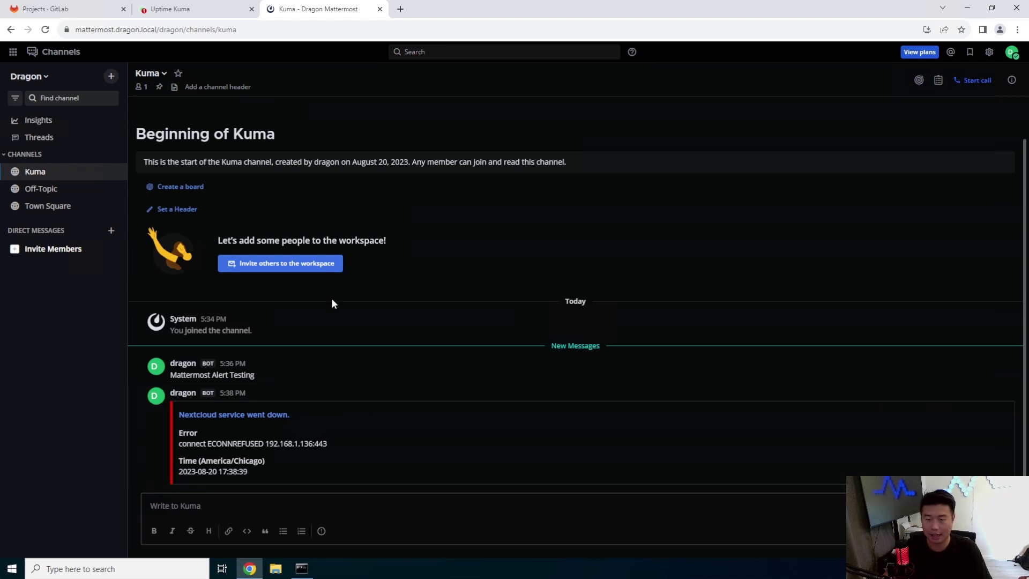
# Restart nginx on the server by changing the recalled stop command to systemctl start nginx
pyautogui.click(182, 12)
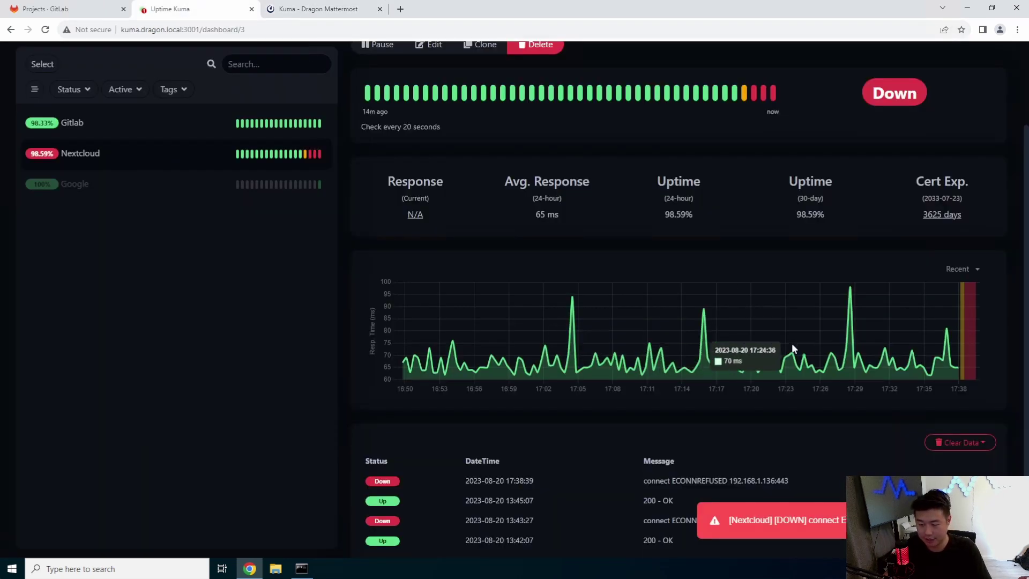
pyautogui.click(301, 568)
pyautogui.click(280, 308)
pyautogui.press('Up')
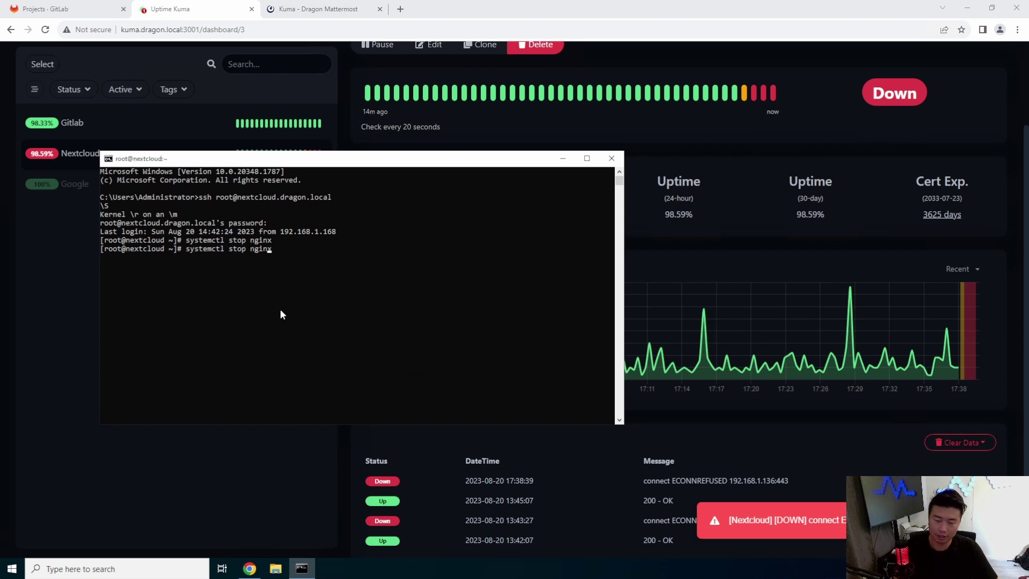
pyautogui.press('Left')
pyautogui.press('Left')
pyautogui.press('Left')
pyautogui.press('Left')
pyautogui.press('Left')
pyautogui.press('Left')
pyautogui.press('BackSpace')
pyautogui.press('BackSpace')
pyautogui.write('art')
pyautogui.press('Return')
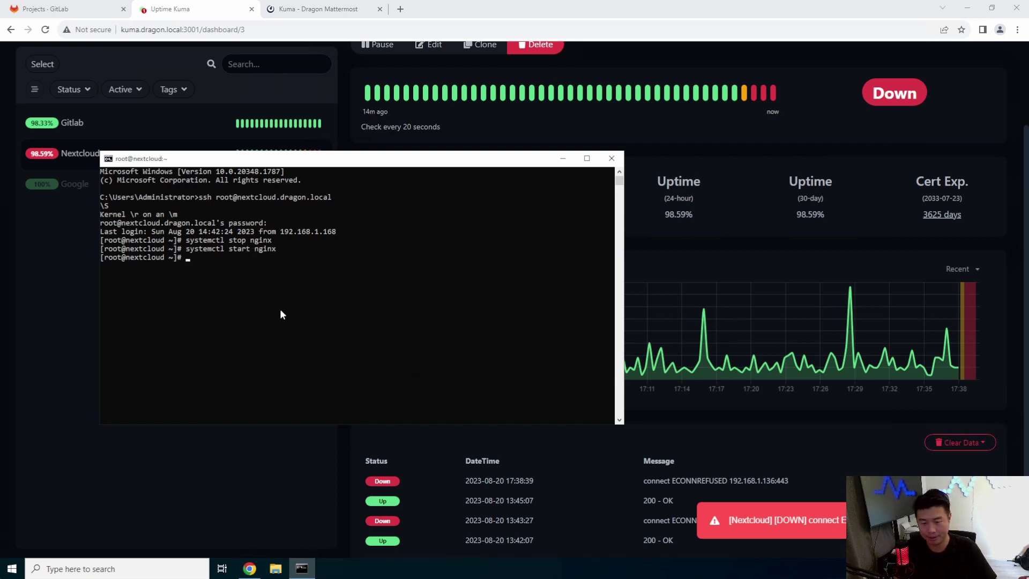
# Reload the Nextcloud monitor page to confirm it is back Up at 75 ms
pyautogui.click(735, 195)
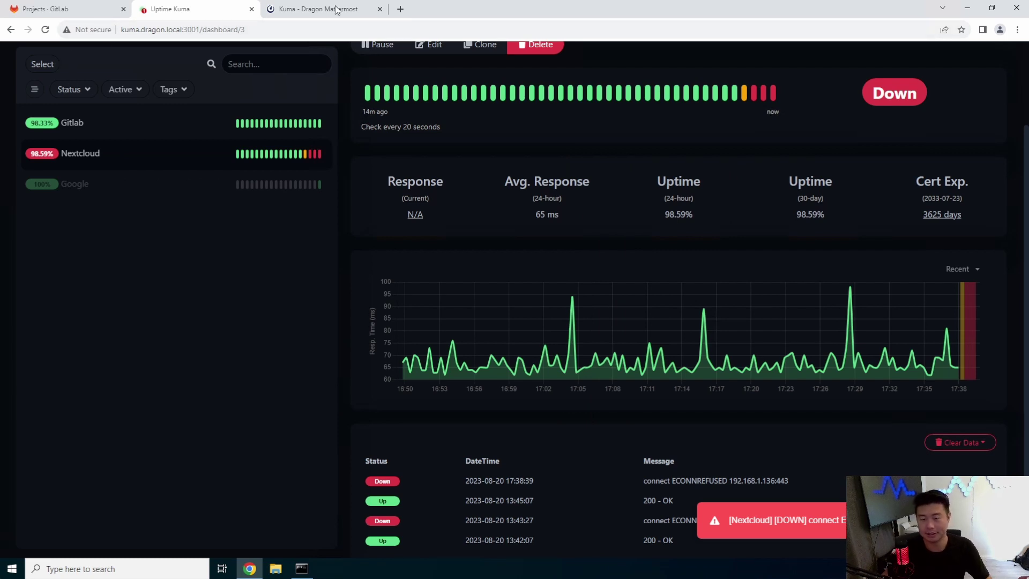
pyautogui.click(48, 30)
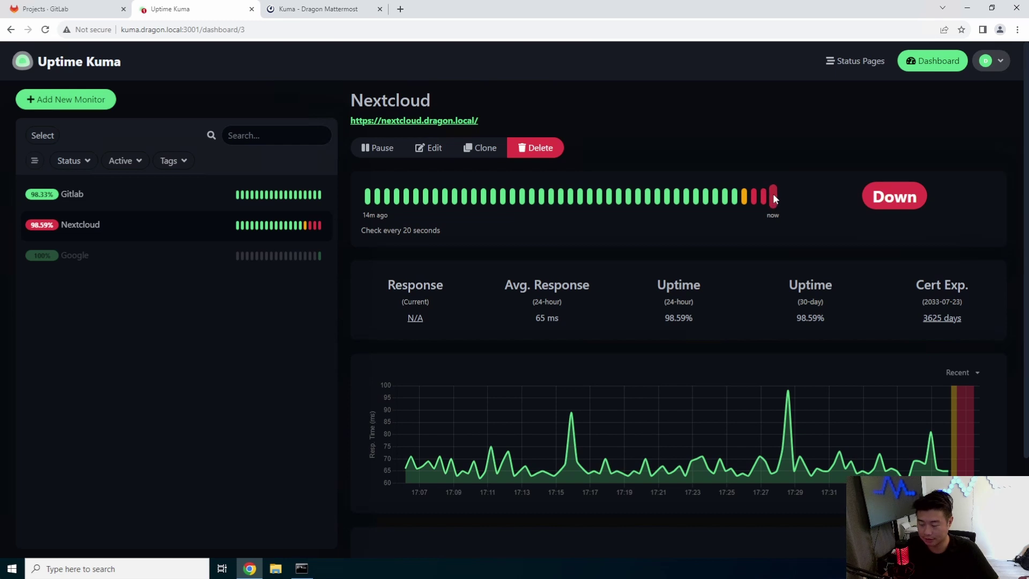
pyautogui.click(302, 568)
pyautogui.click(708, 57)
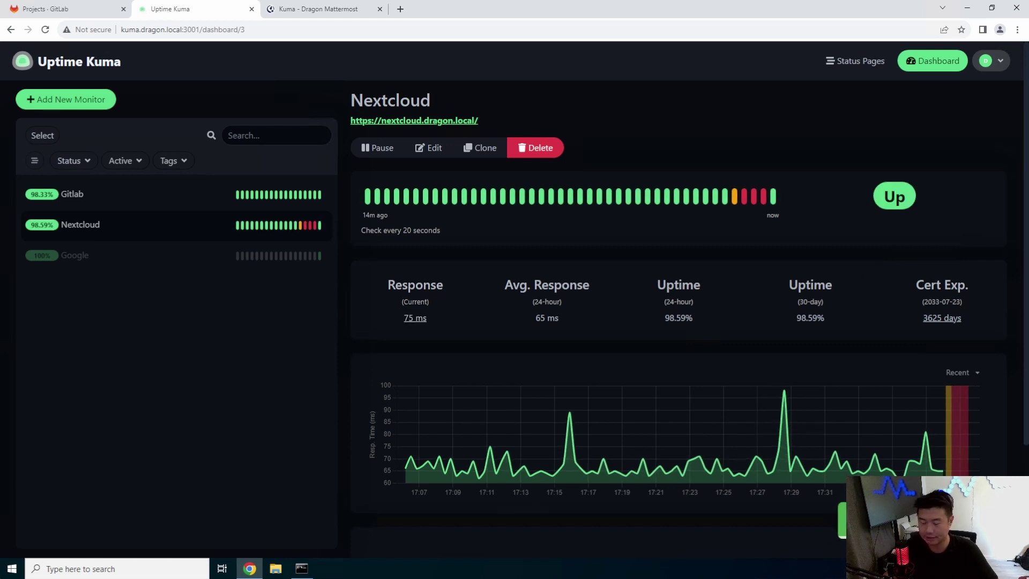
pyautogui.hotkey('ctrl', 'Tab')
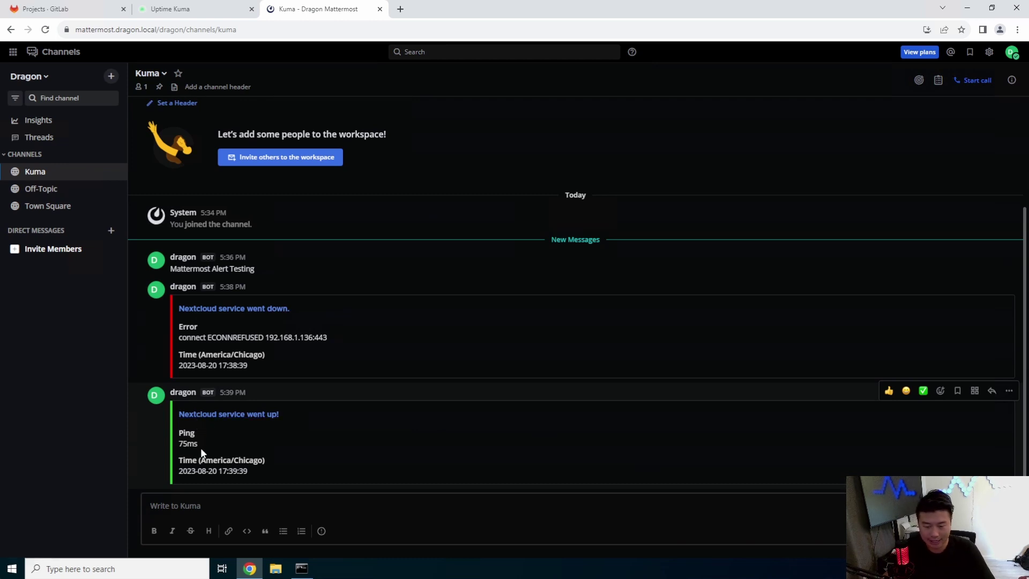
# Highlight the Ping 75ms details in the green 'went up' alert, then clear the selection
pyautogui.moveTo(188, 443); pyautogui.dragTo(181, 439)
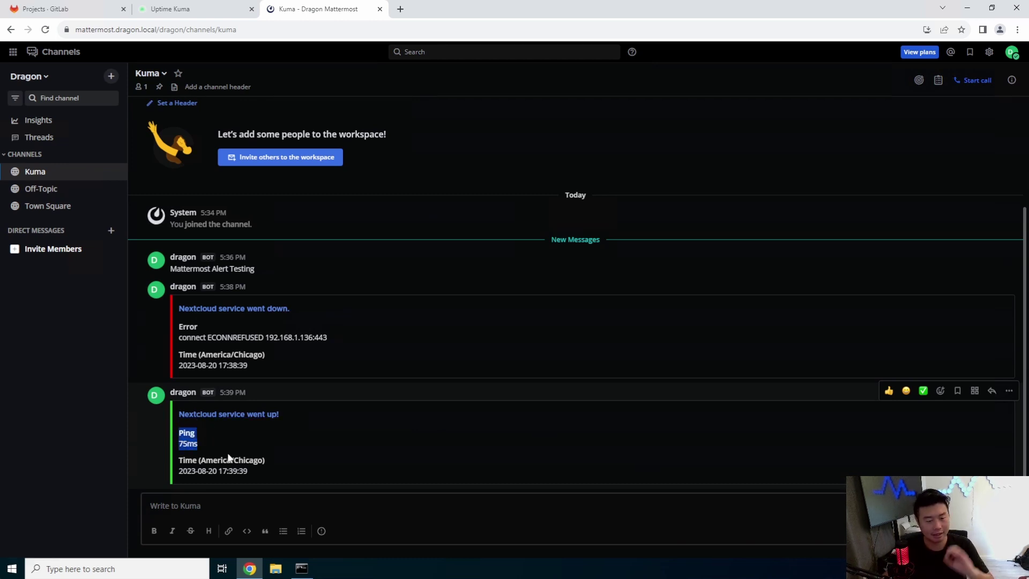
pyautogui.click(483, 465)
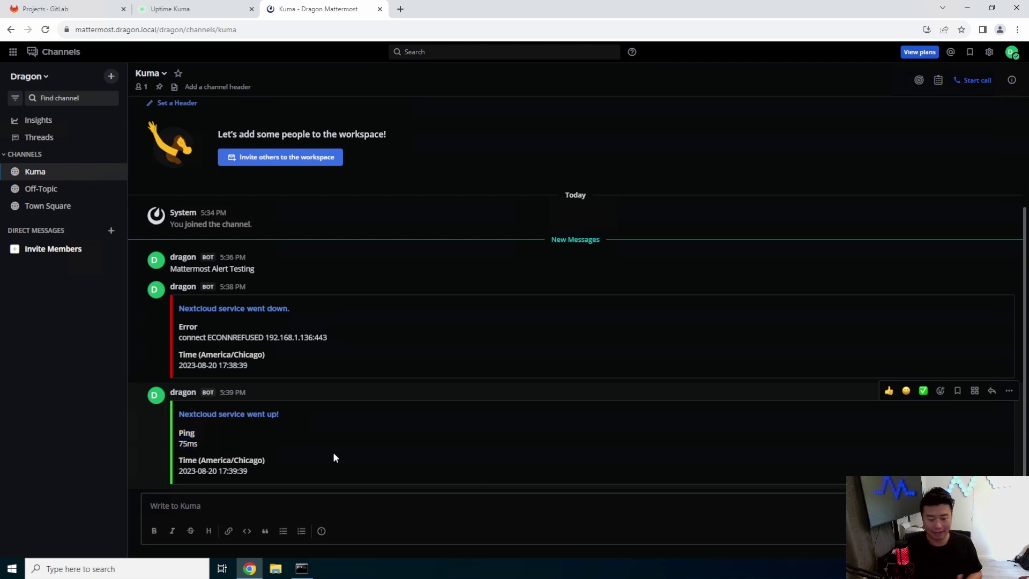